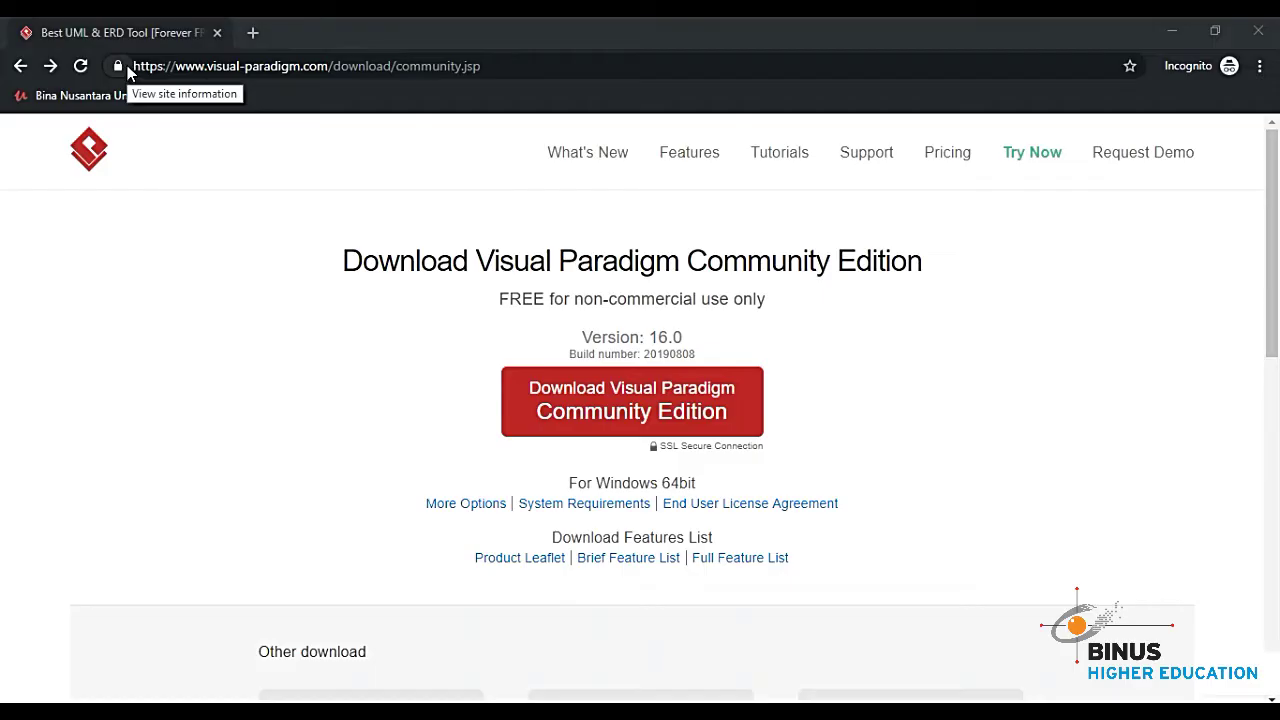
Download the Visual Paradigm Community Edition installer for Windows 64bit and save it in the Downloads folder
drag(133, 66, 493, 71)
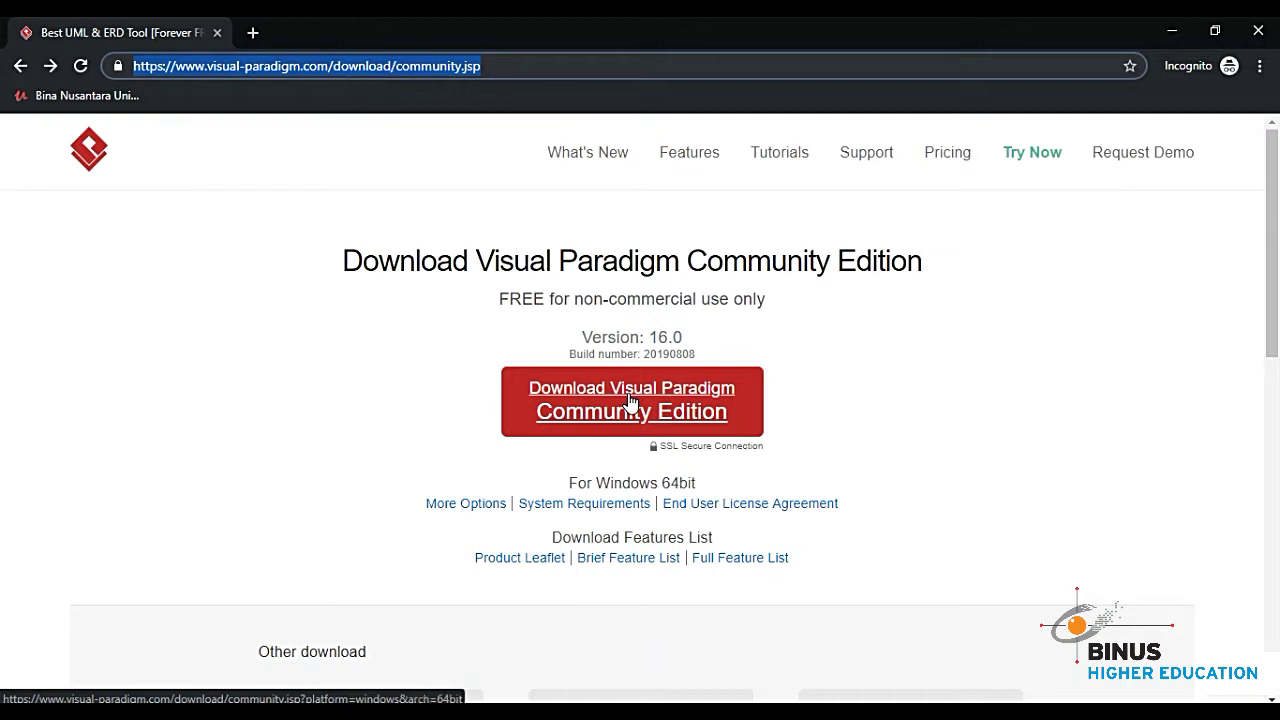
click(631, 401)
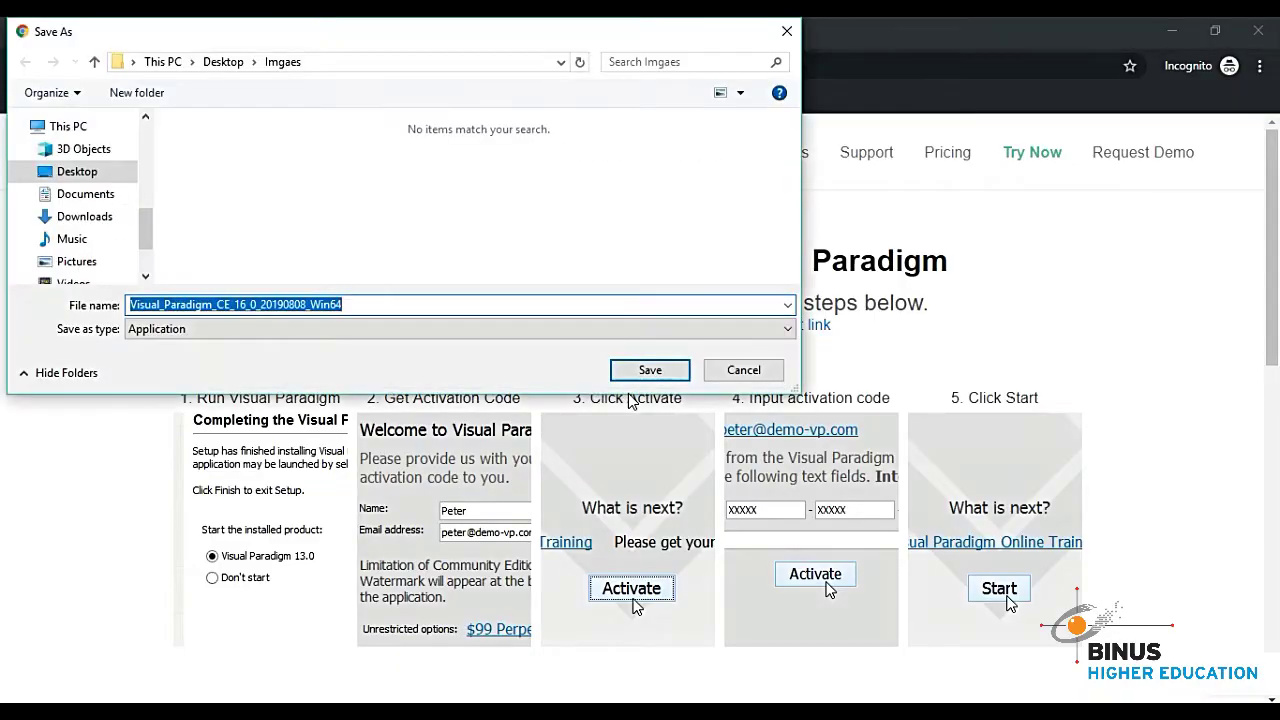
click(97, 226)
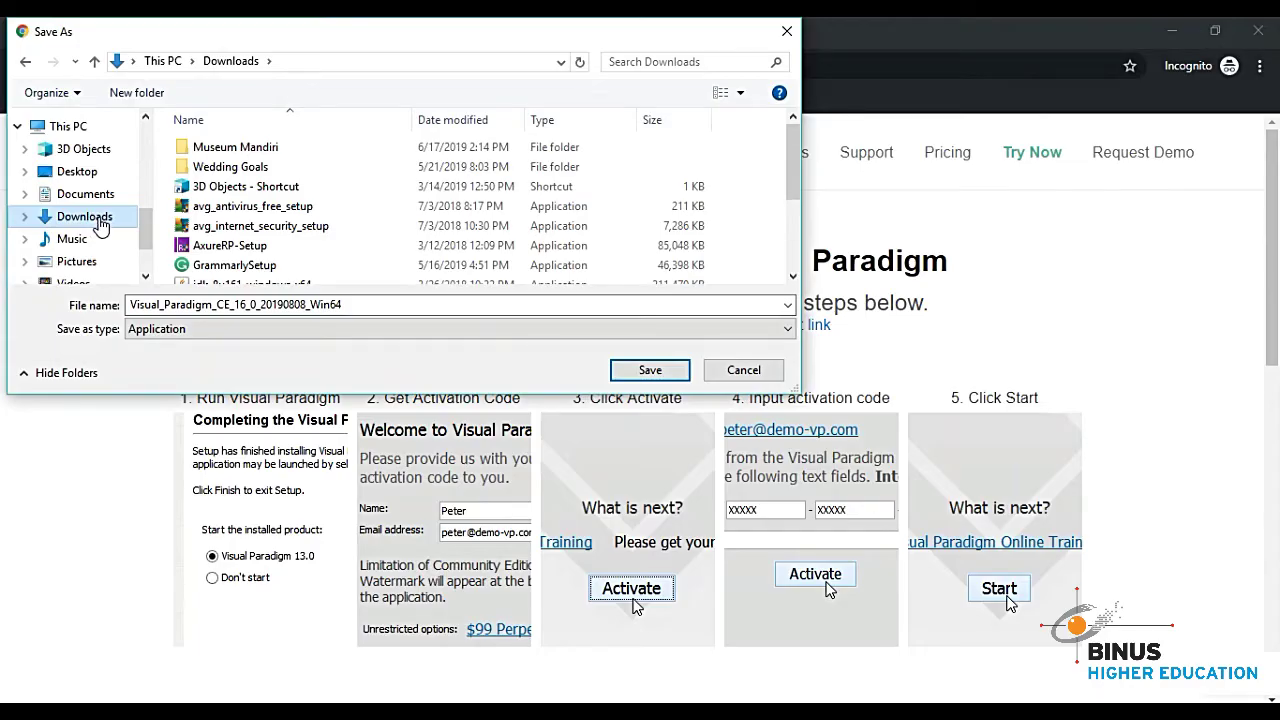
click(652, 370)
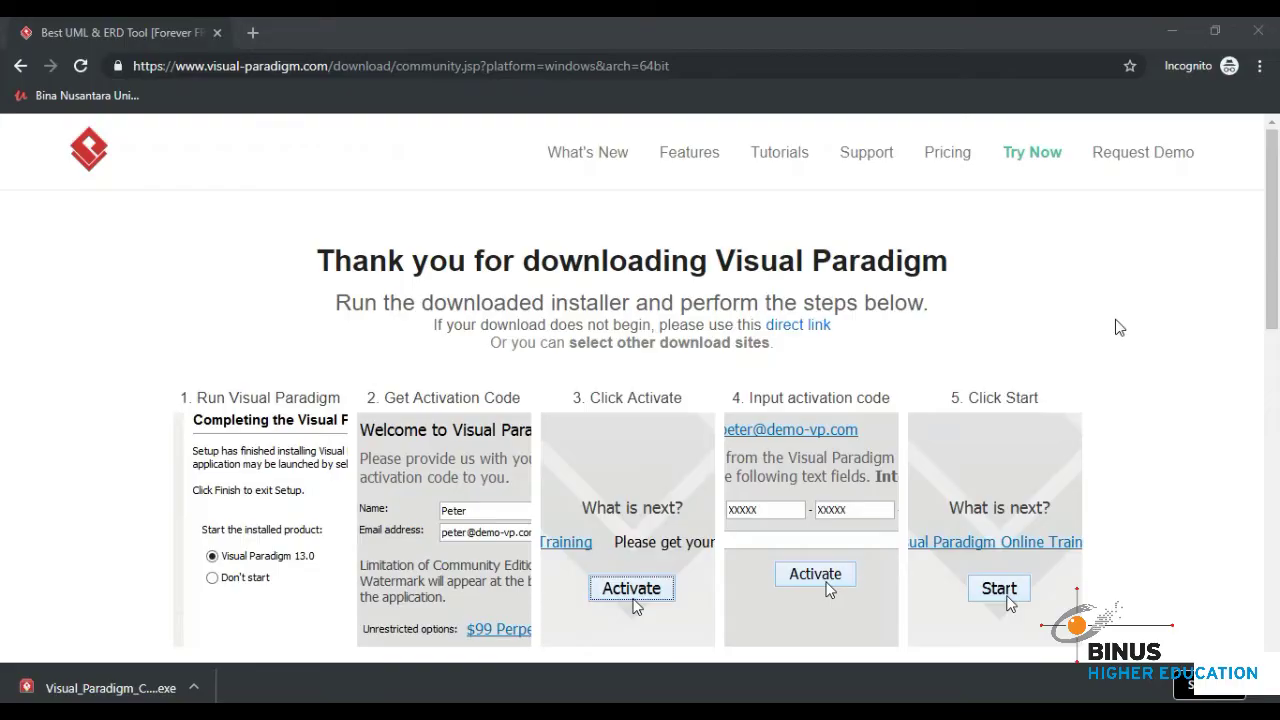
Review the illustrated installation instructions, from running Visual Paradigm to getting and entering the activation code
scroll(274, 486, down, 1)
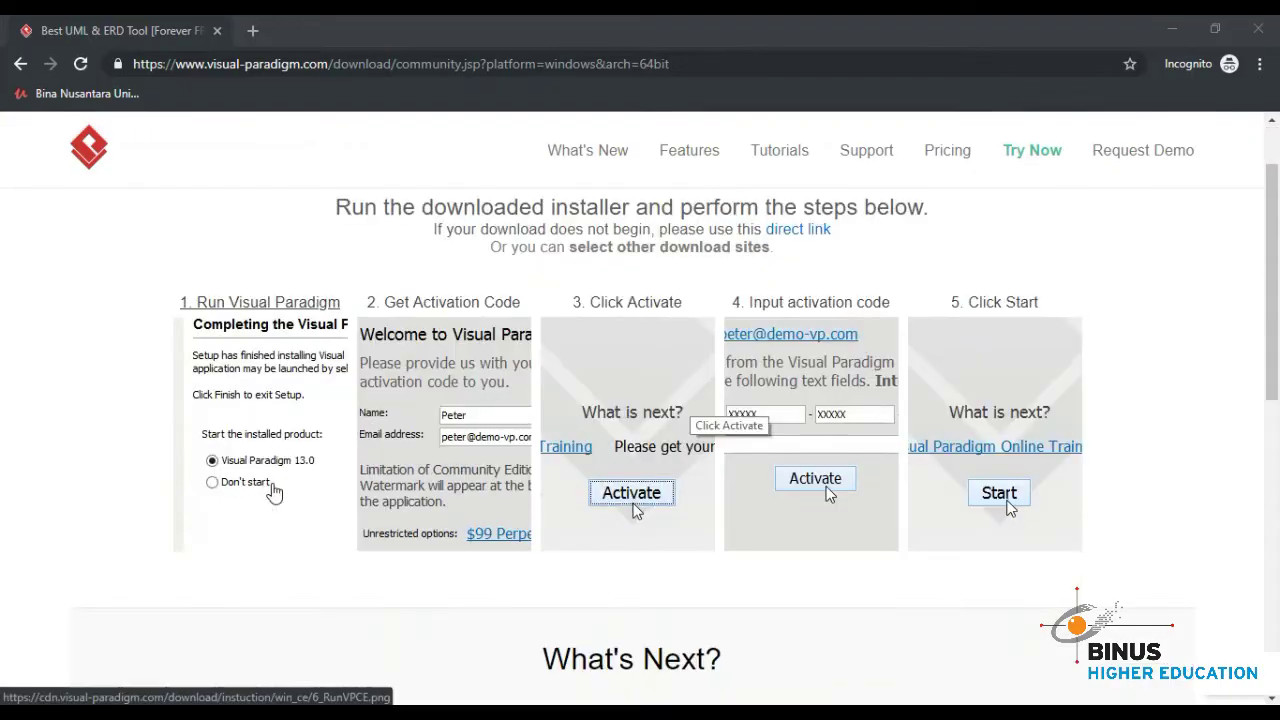
click(274, 490)
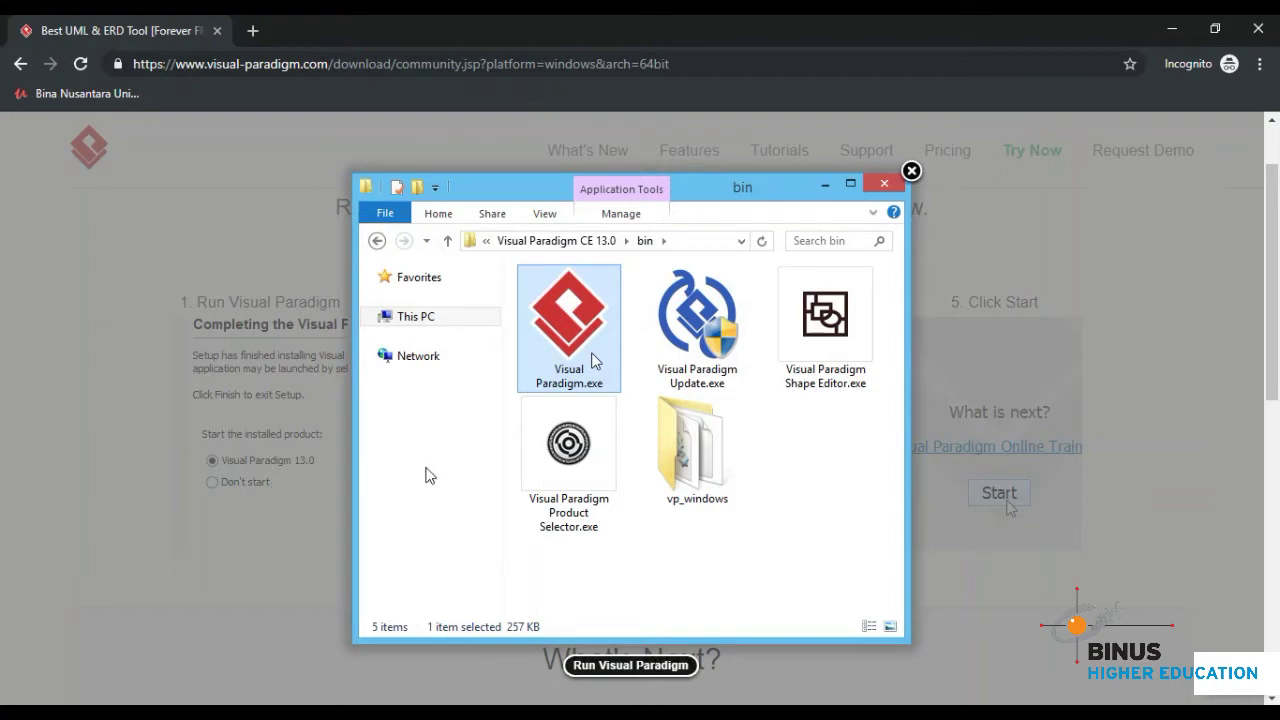
click(873, 413)
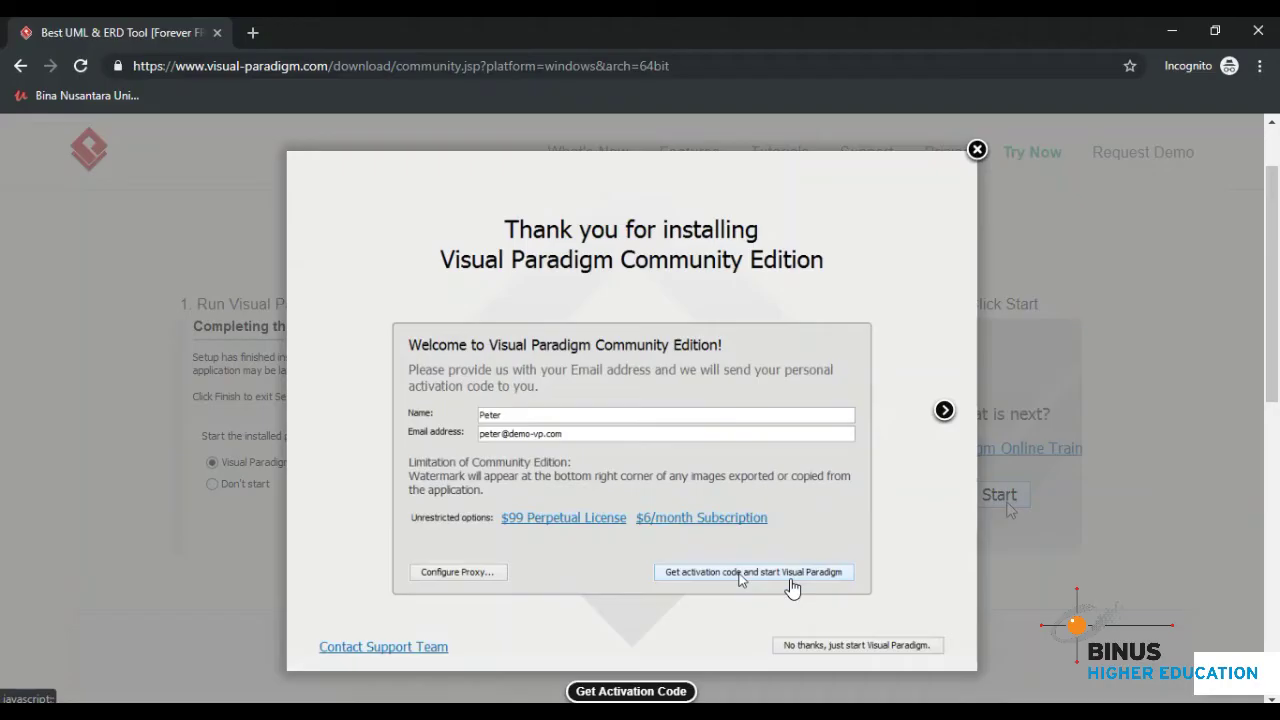
click(948, 414)
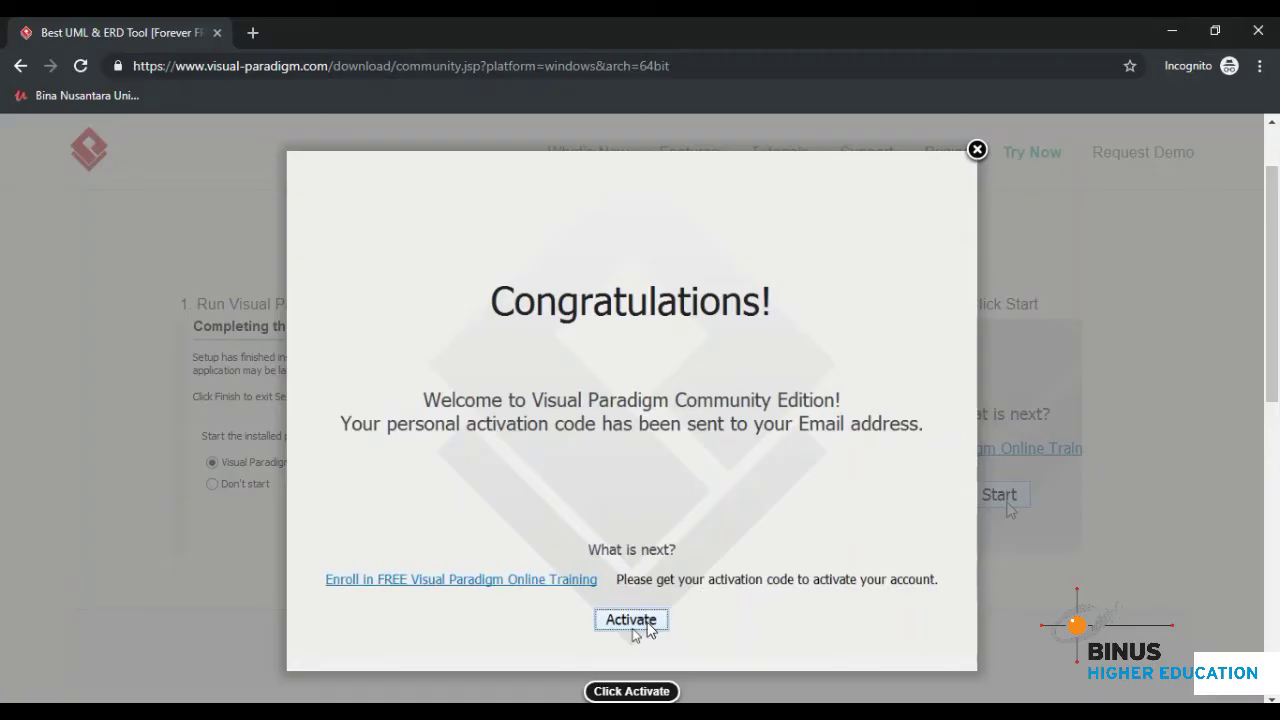
click(945, 413)
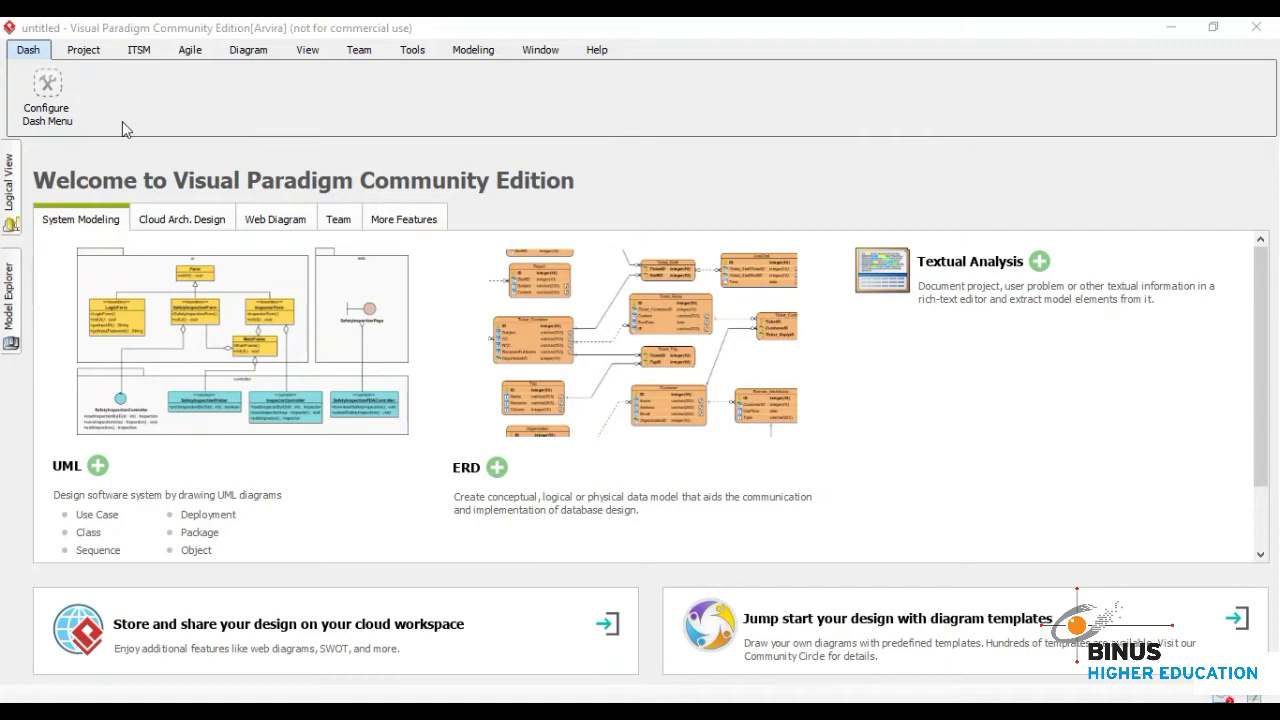
In Visual Paradigm, create a blank project named "Proyek Activity"
click(90, 52)
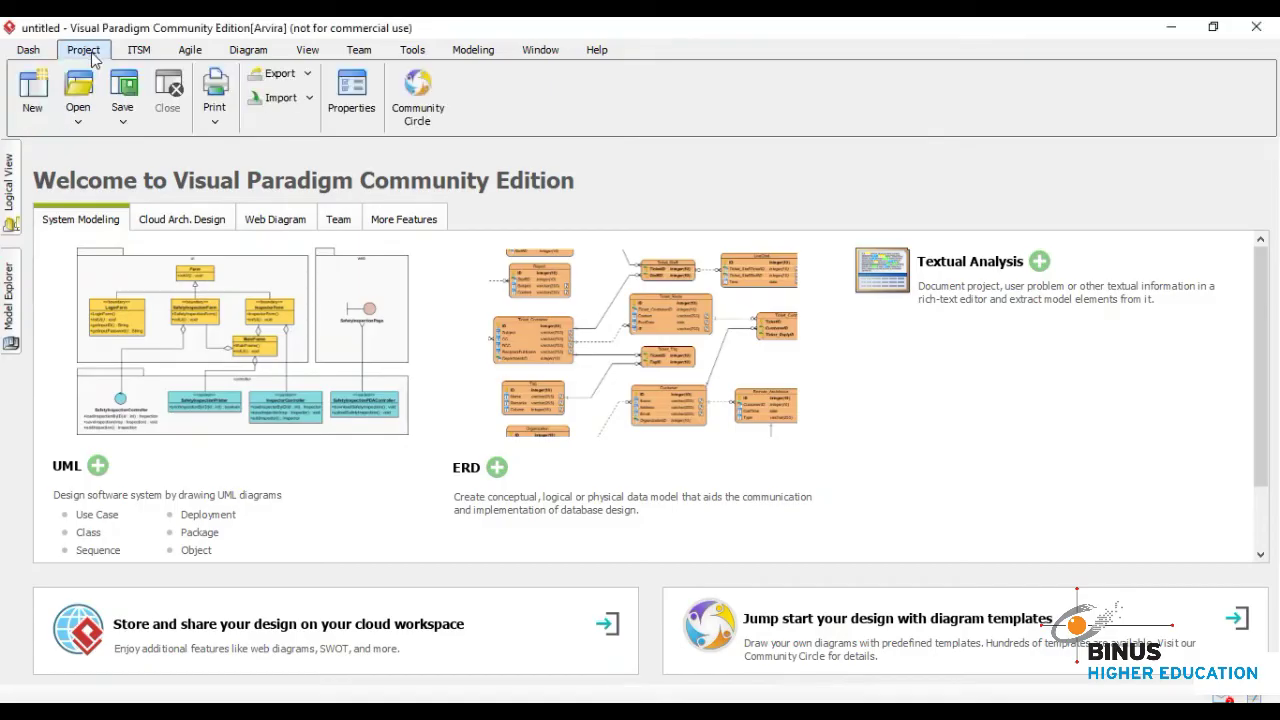
click(22, 115)
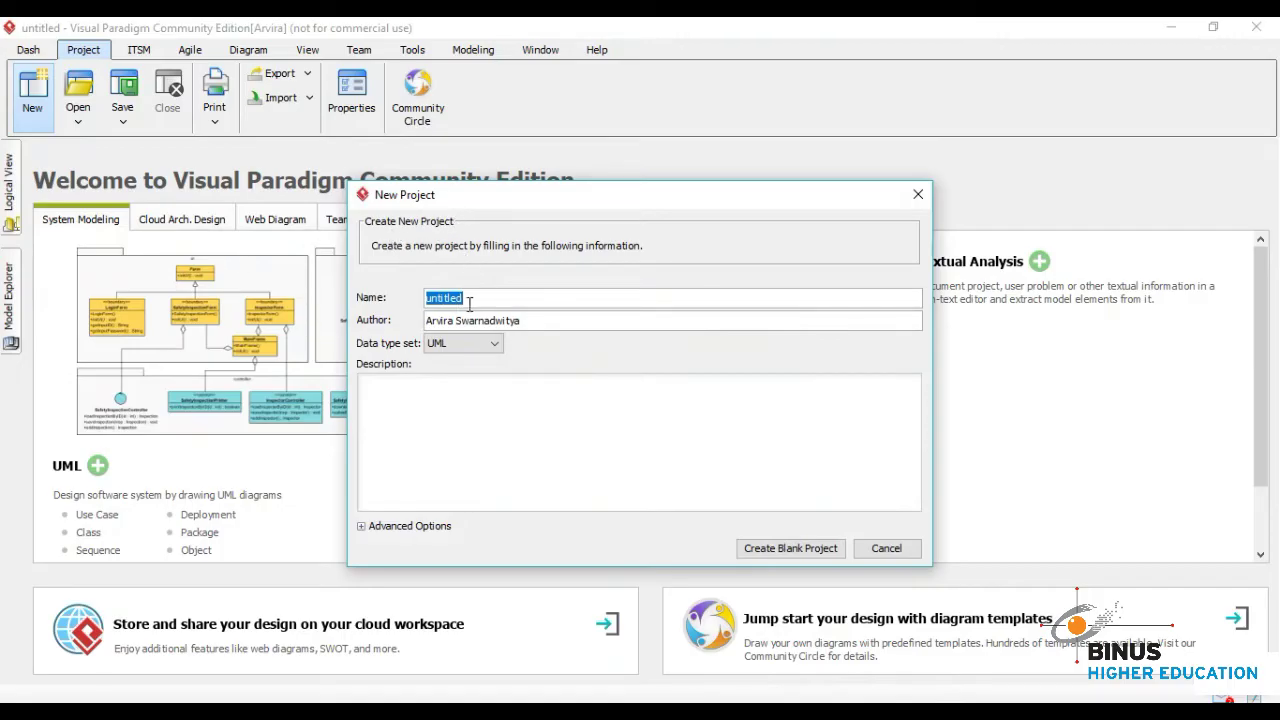
drag(484, 299, 417, 300)
text(P)
text(yoke)
key(BackSpace)
key(BackSpace)
key(BackSpace)
key(BackSpace)
key(BackSpace)
text(royek Activity)
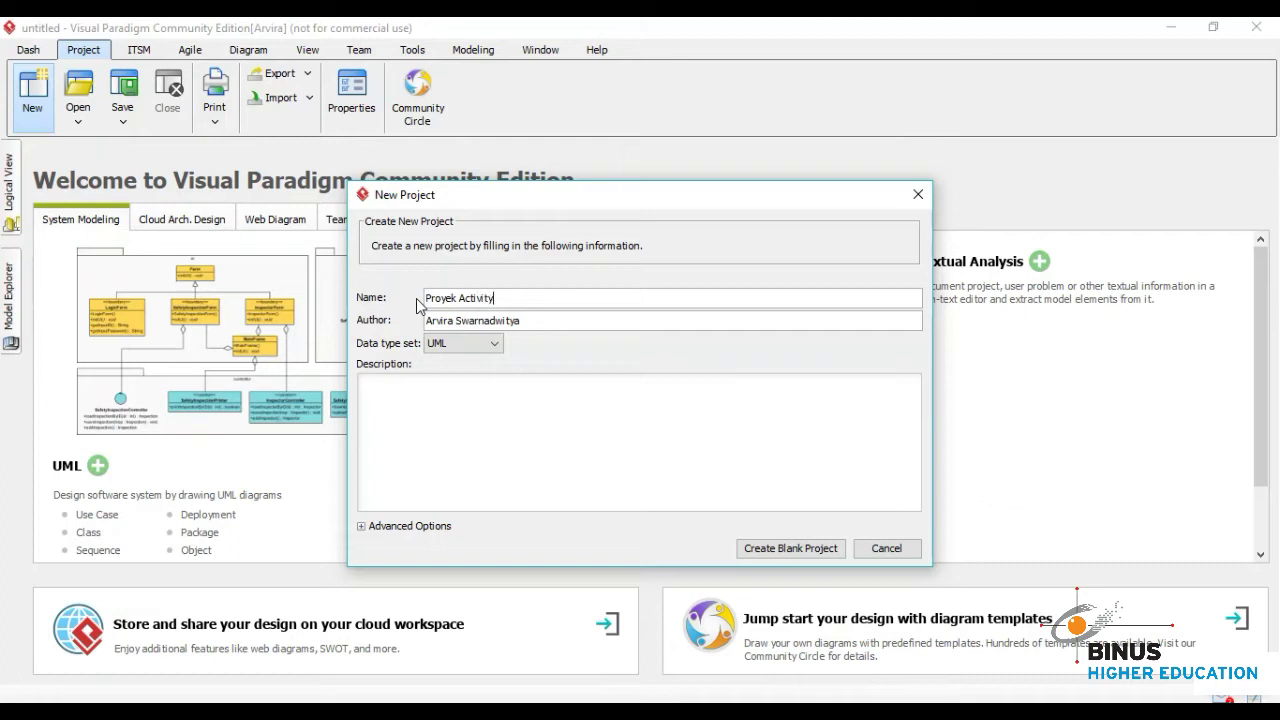
click(775, 552)
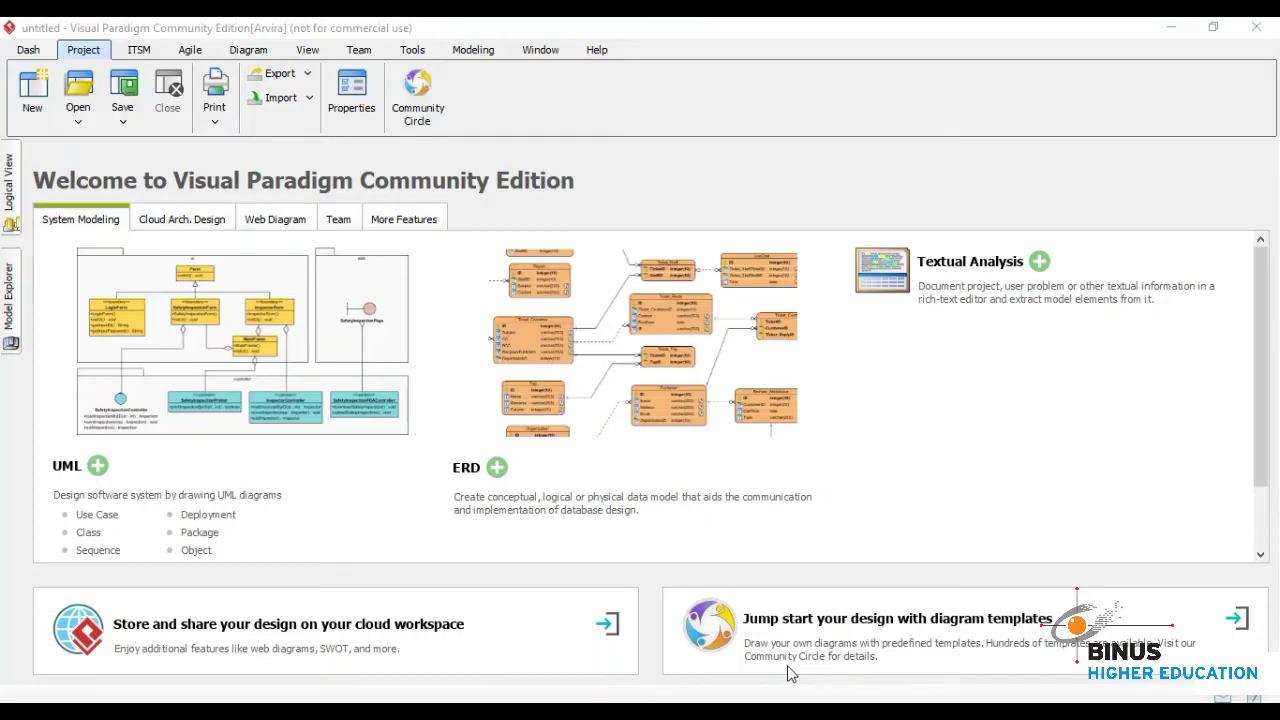
Create a new Activity Diagram from the Blank template, keeping the default diagram name and location
click(254, 56)
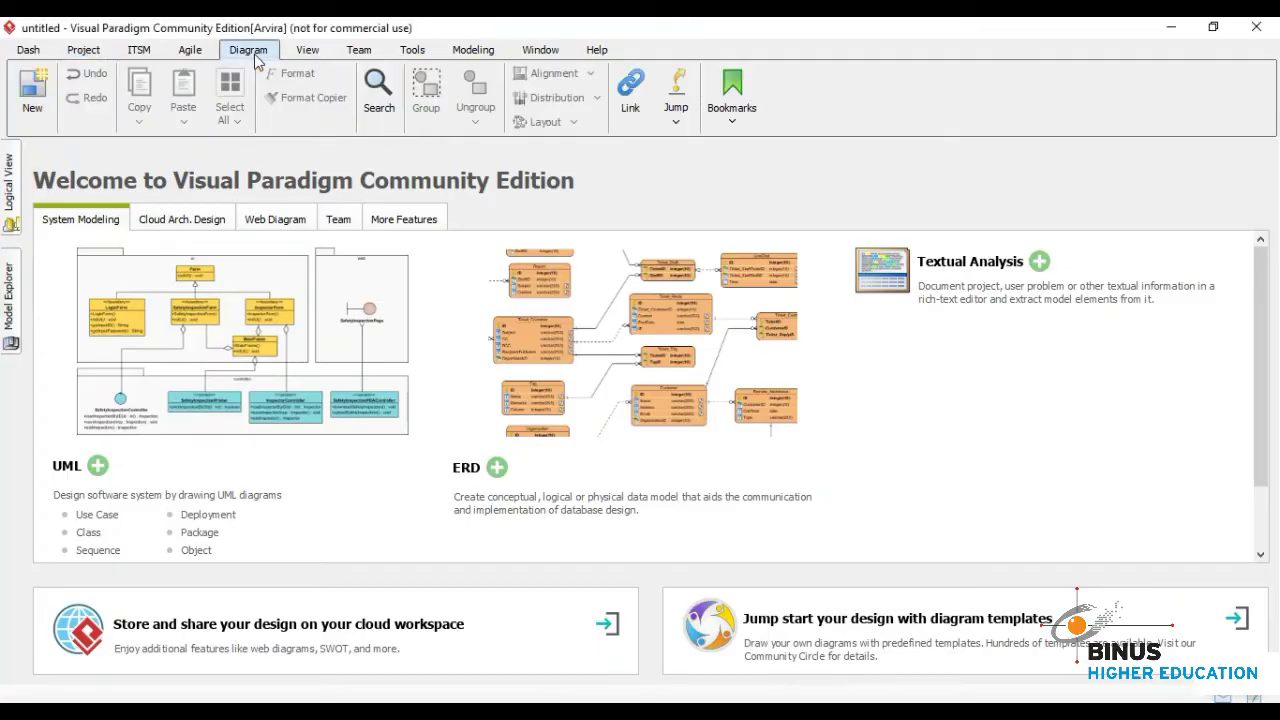
click(36, 100)
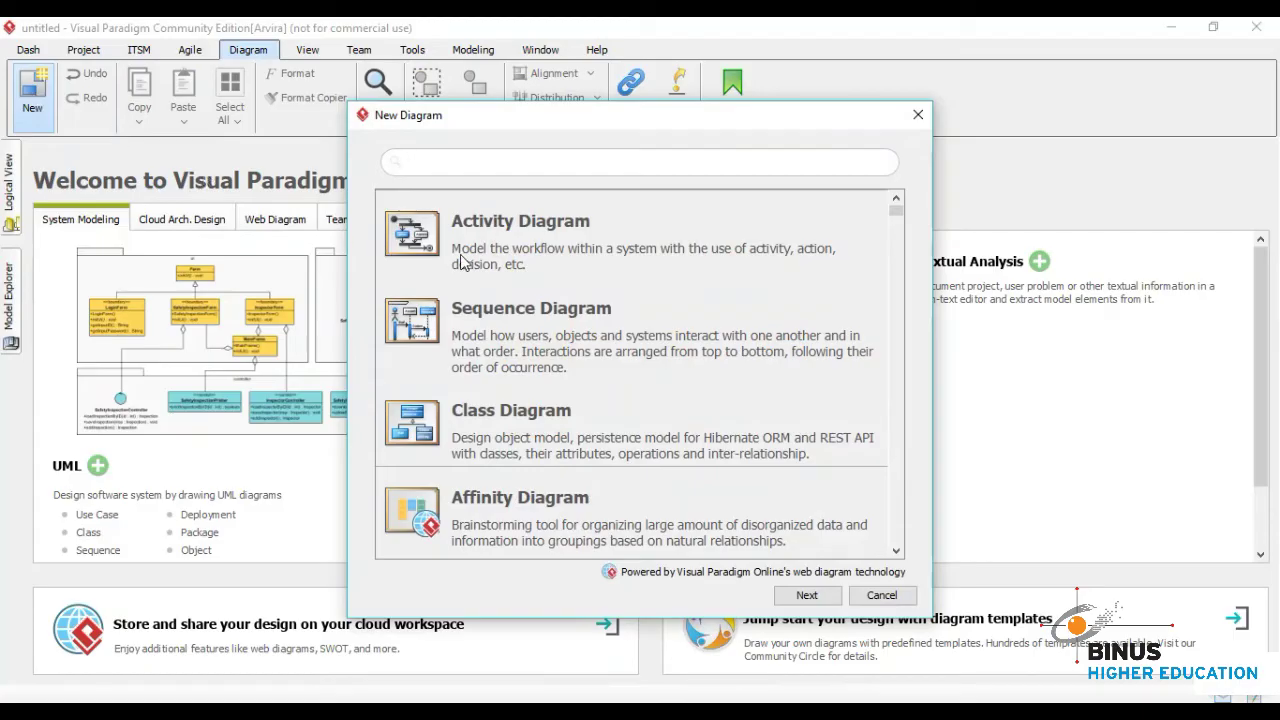
click(533, 246)
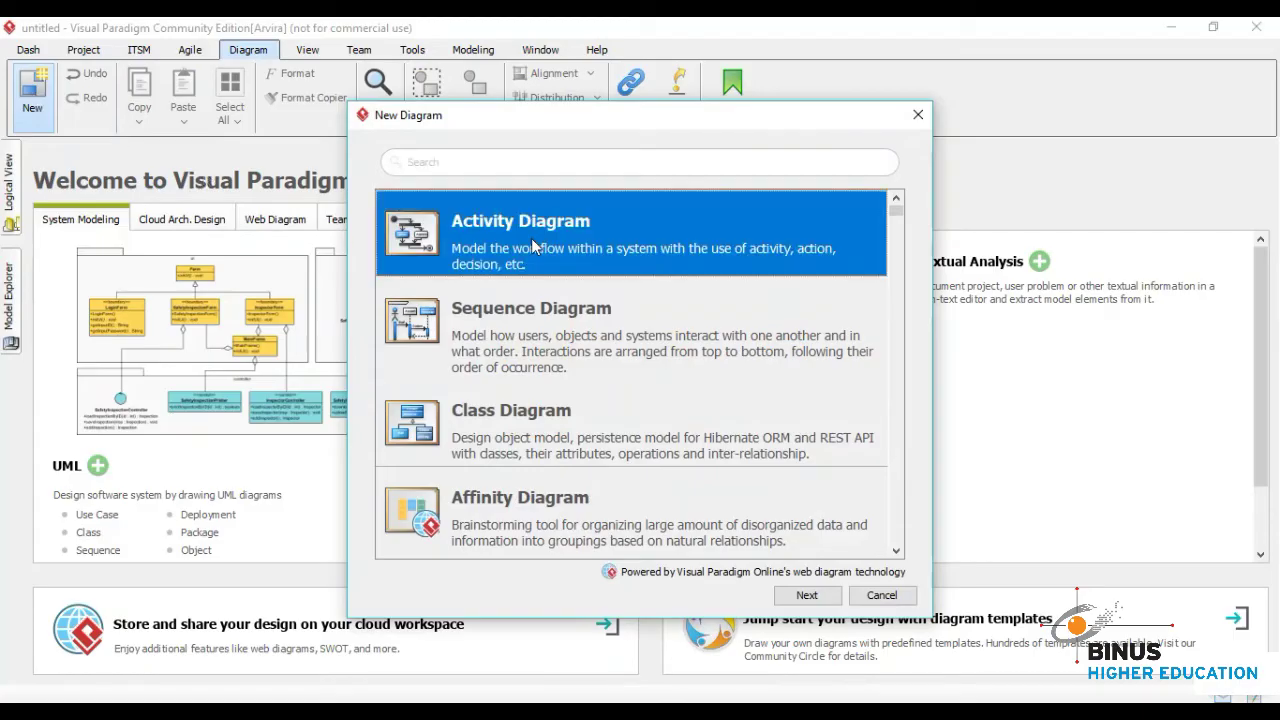
click(810, 596)
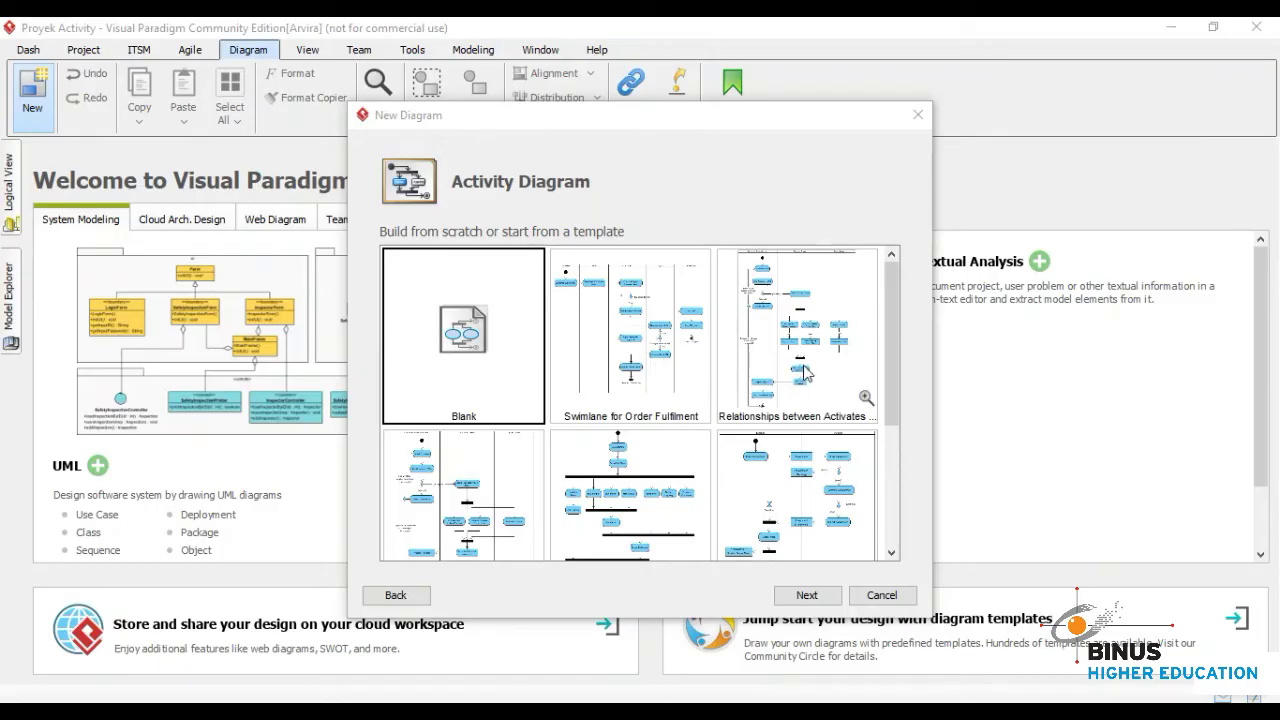
scroll(800, 490, down, 5)
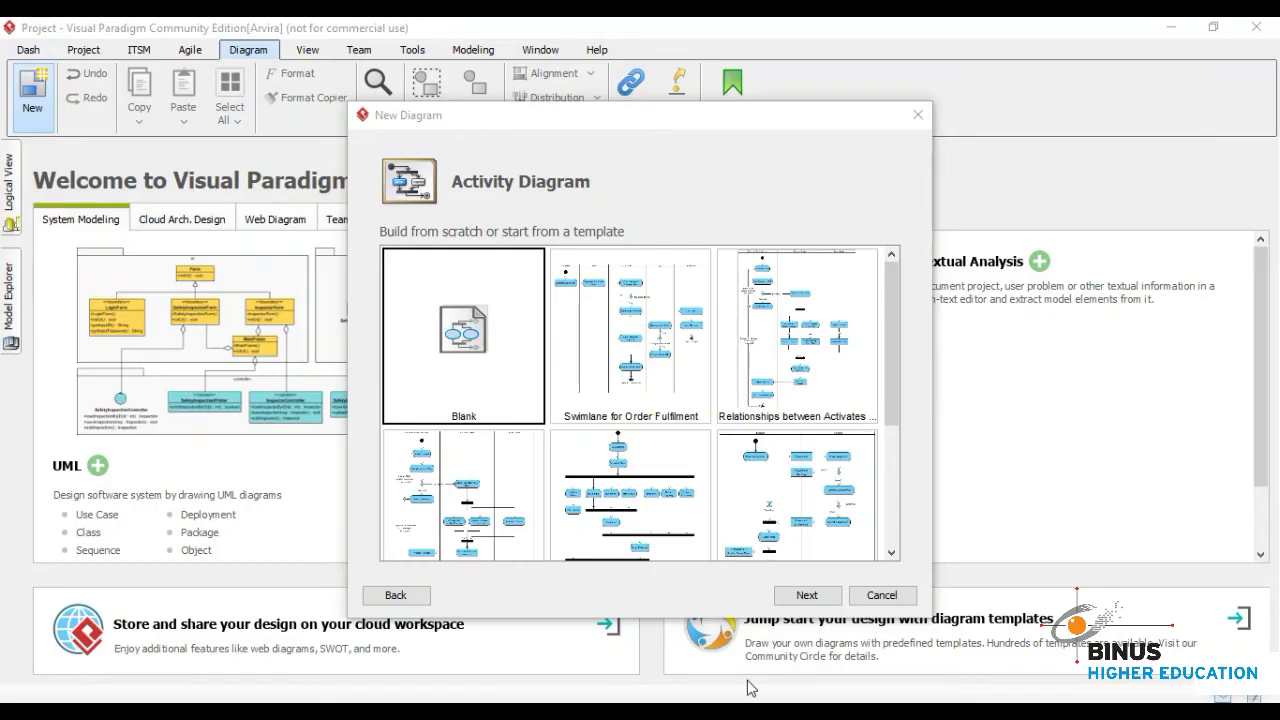
click(463, 371)
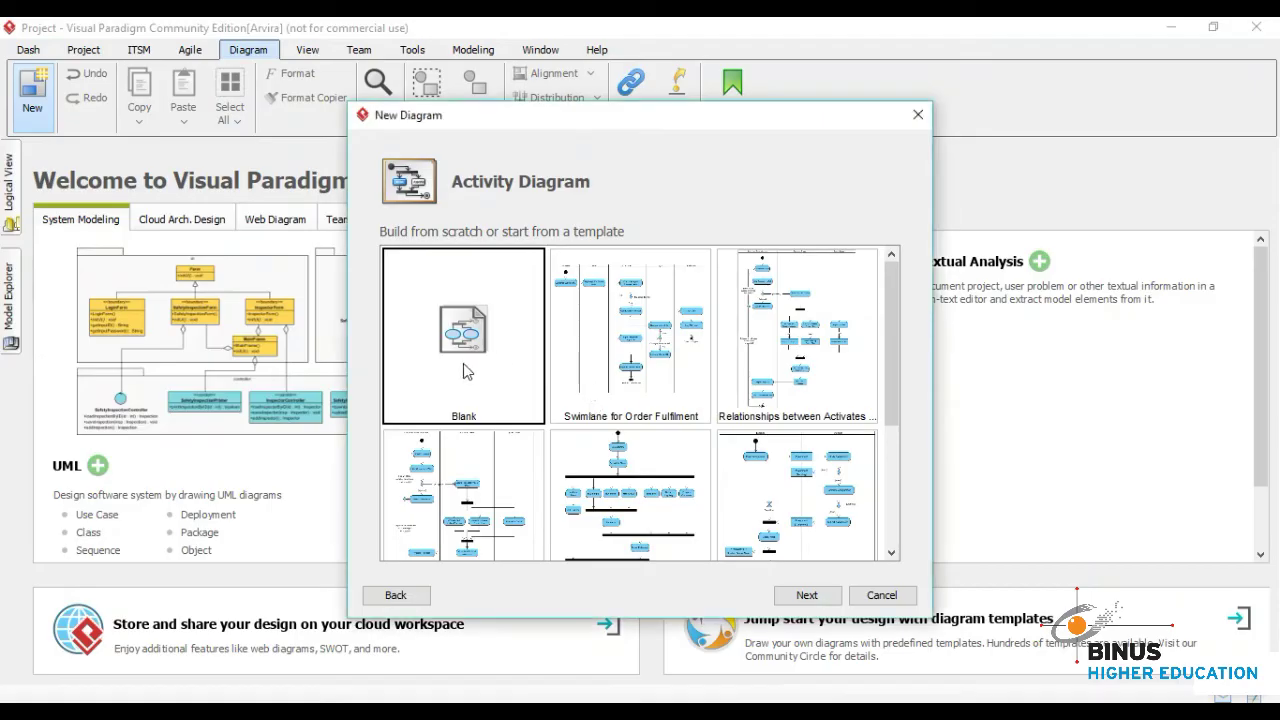
click(786, 592)
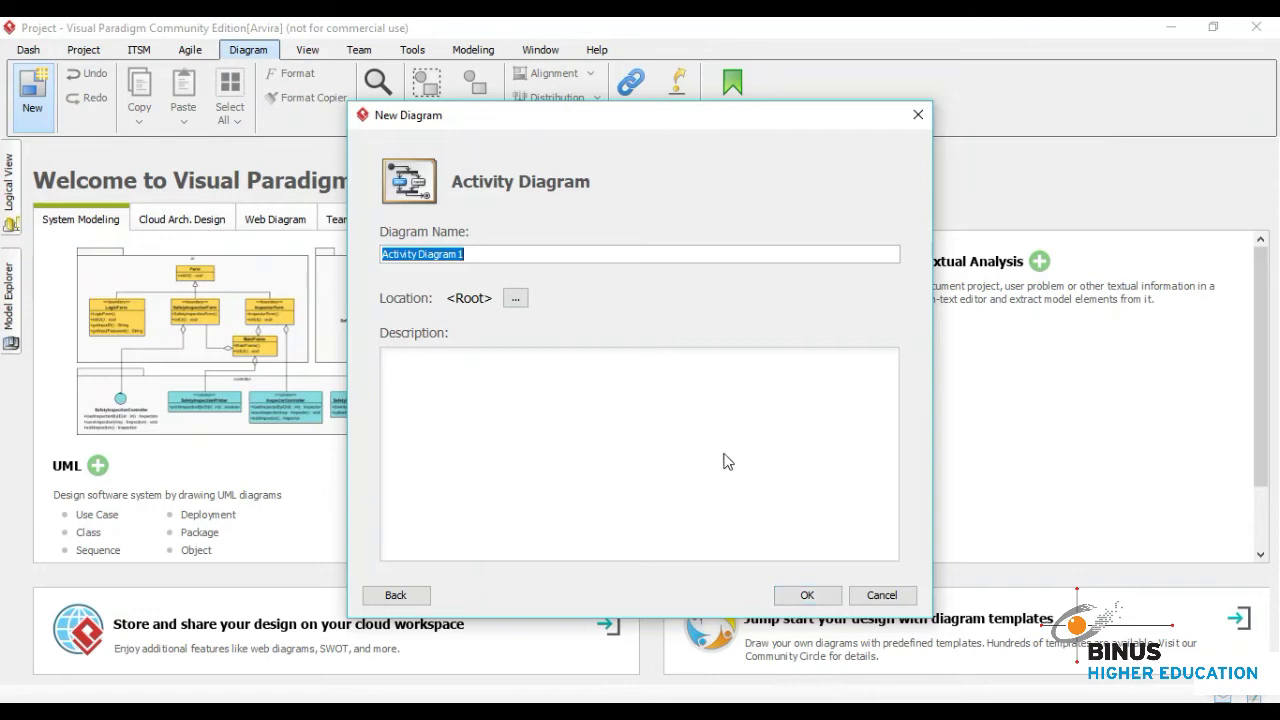
click(637, 258)
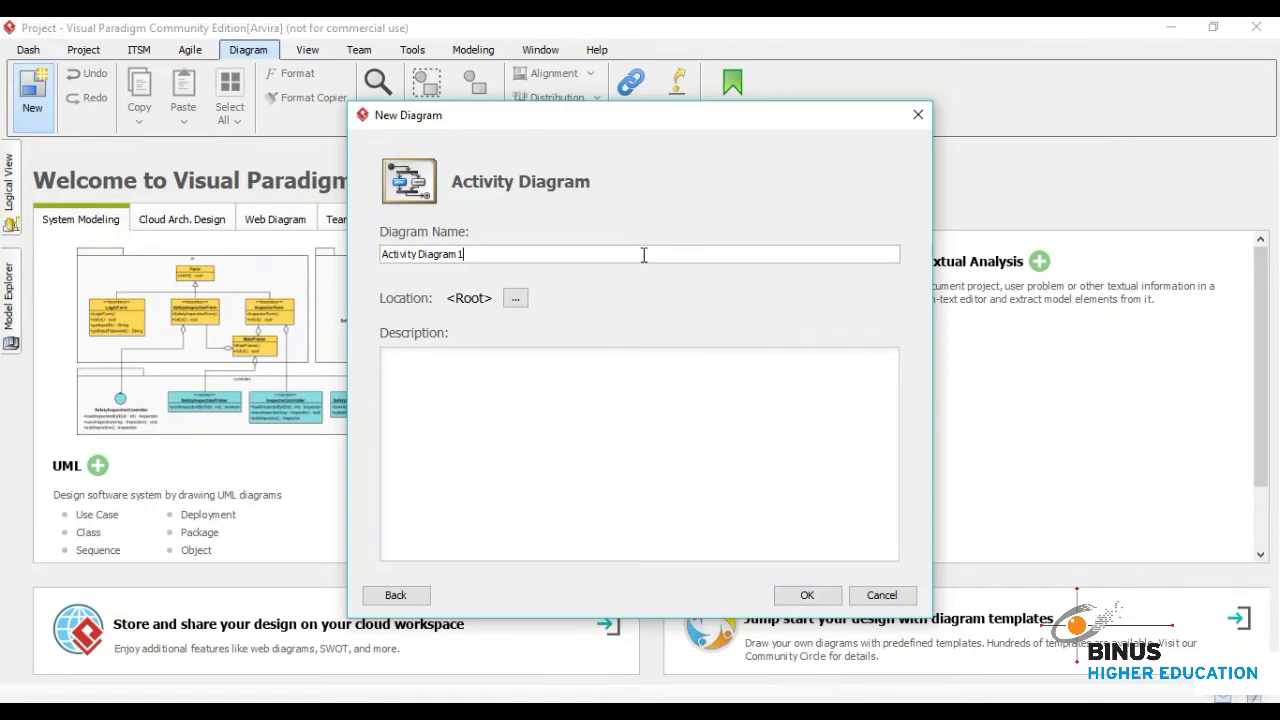
click(835, 597)
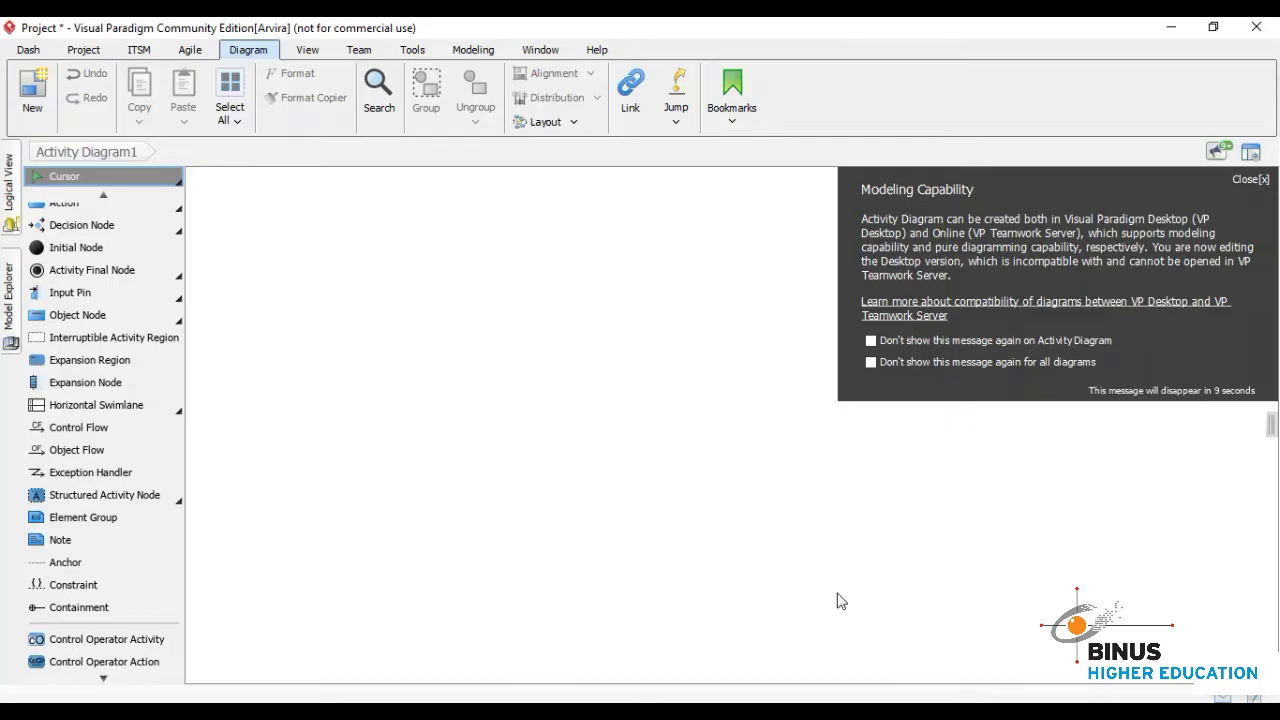
click(838, 600)
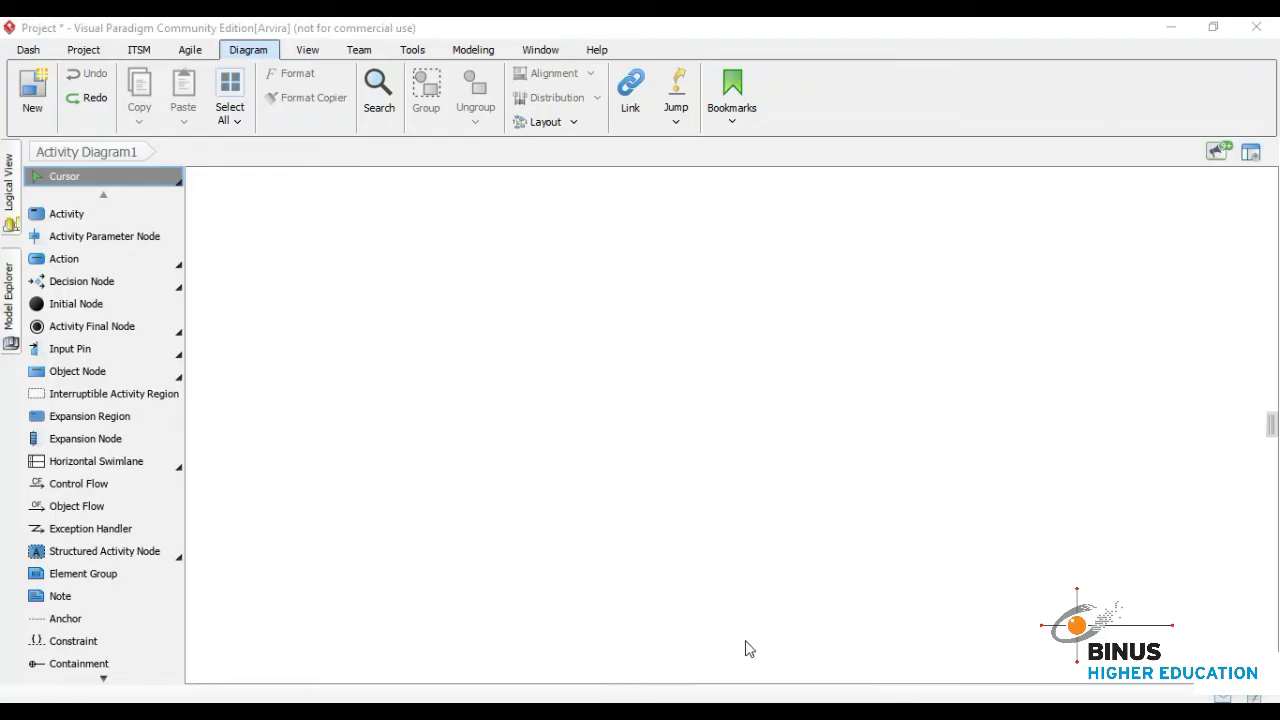
Place a vertical swimlane on the empty diagram and enlarge it from its upper-right corner
click(184, 479)
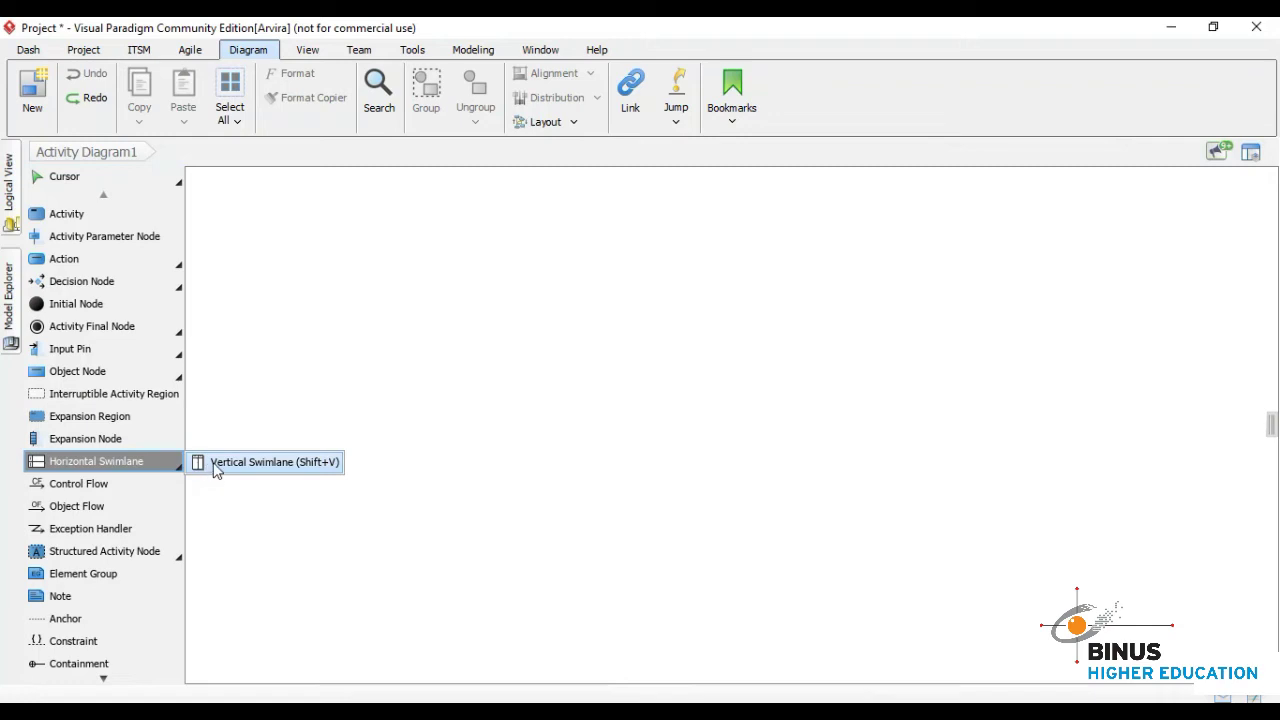
click(216, 465)
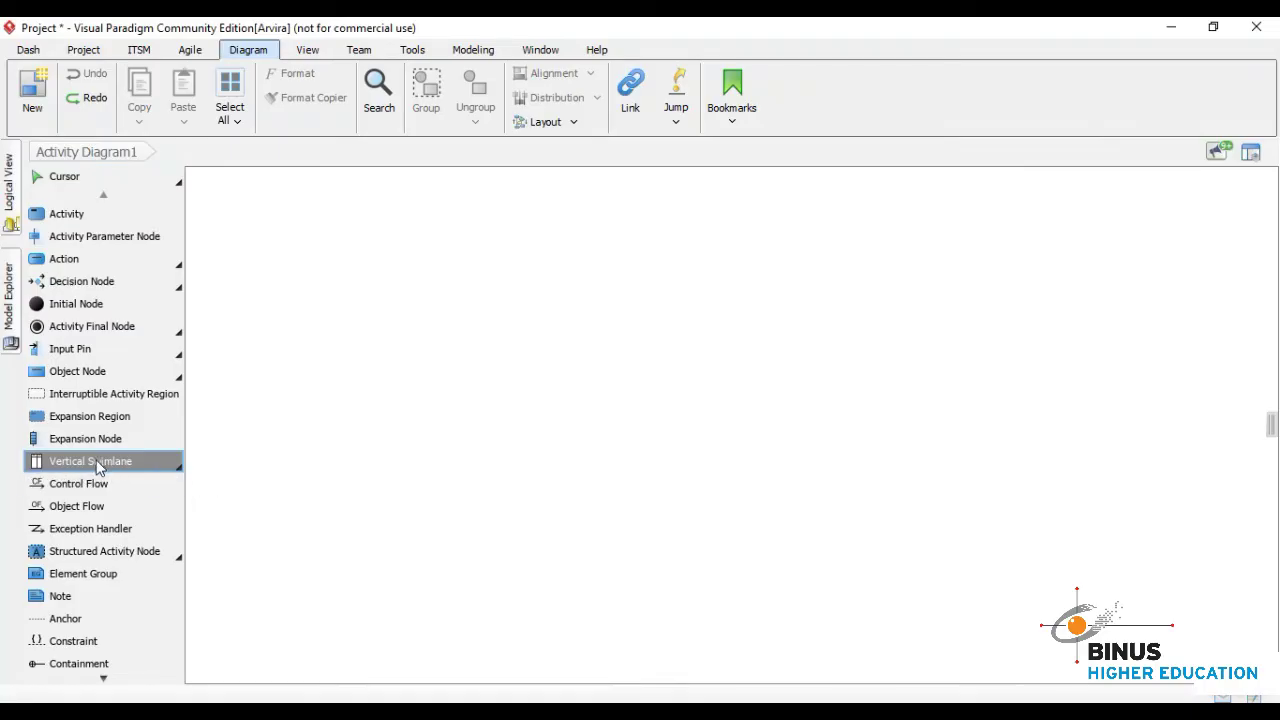
drag(98, 467, 324, 398)
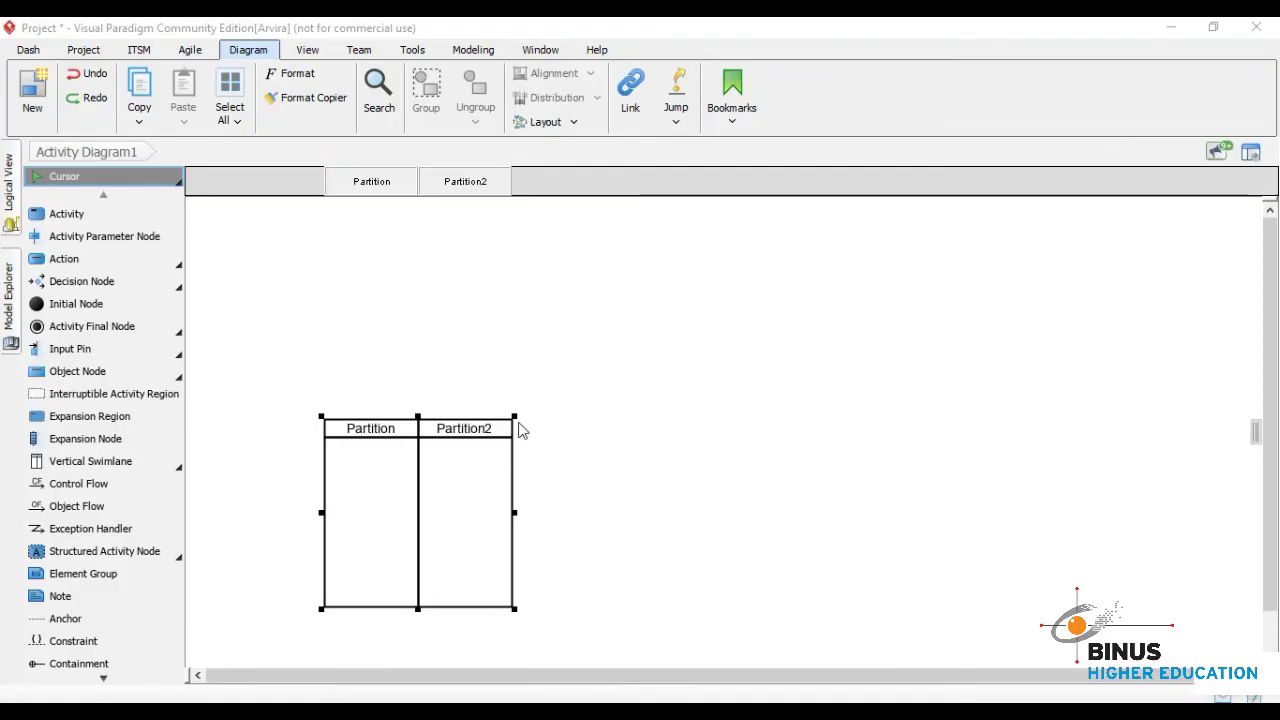
drag(514, 418, 666, 302)
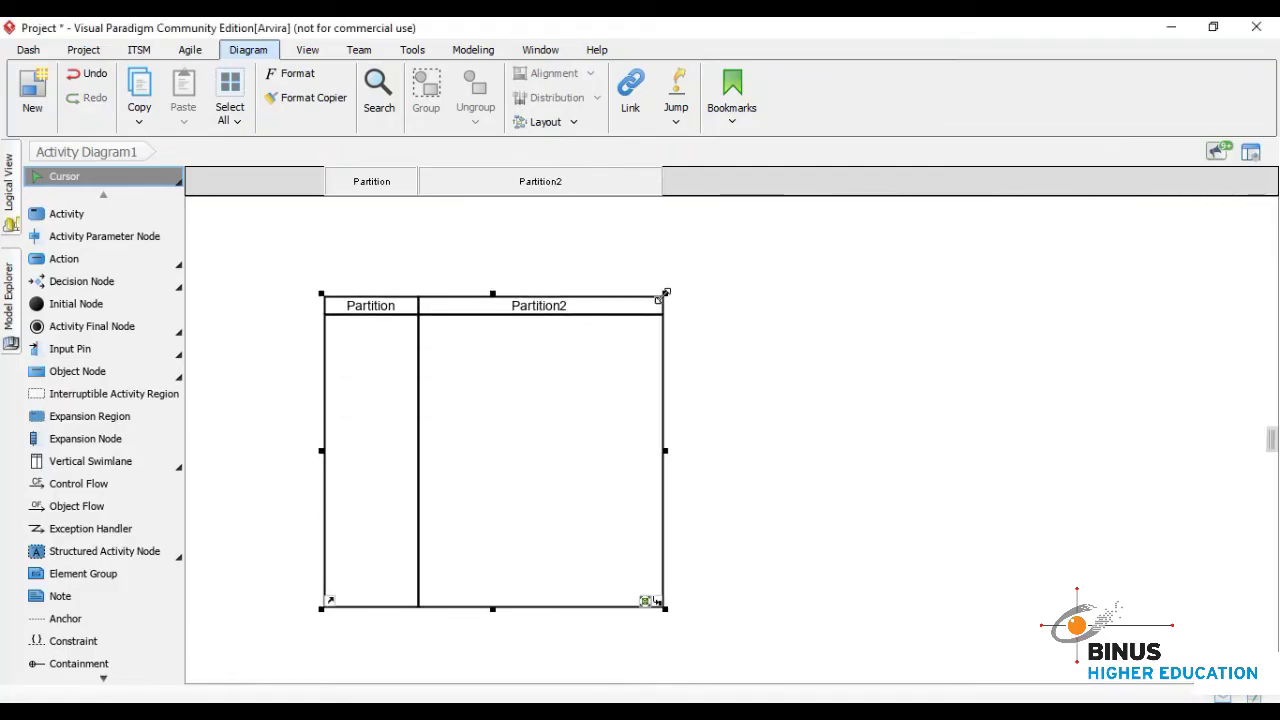
Insert a third partition after Partition2 in the swimlane and rename the first partition as Actor
right_click(566, 313)
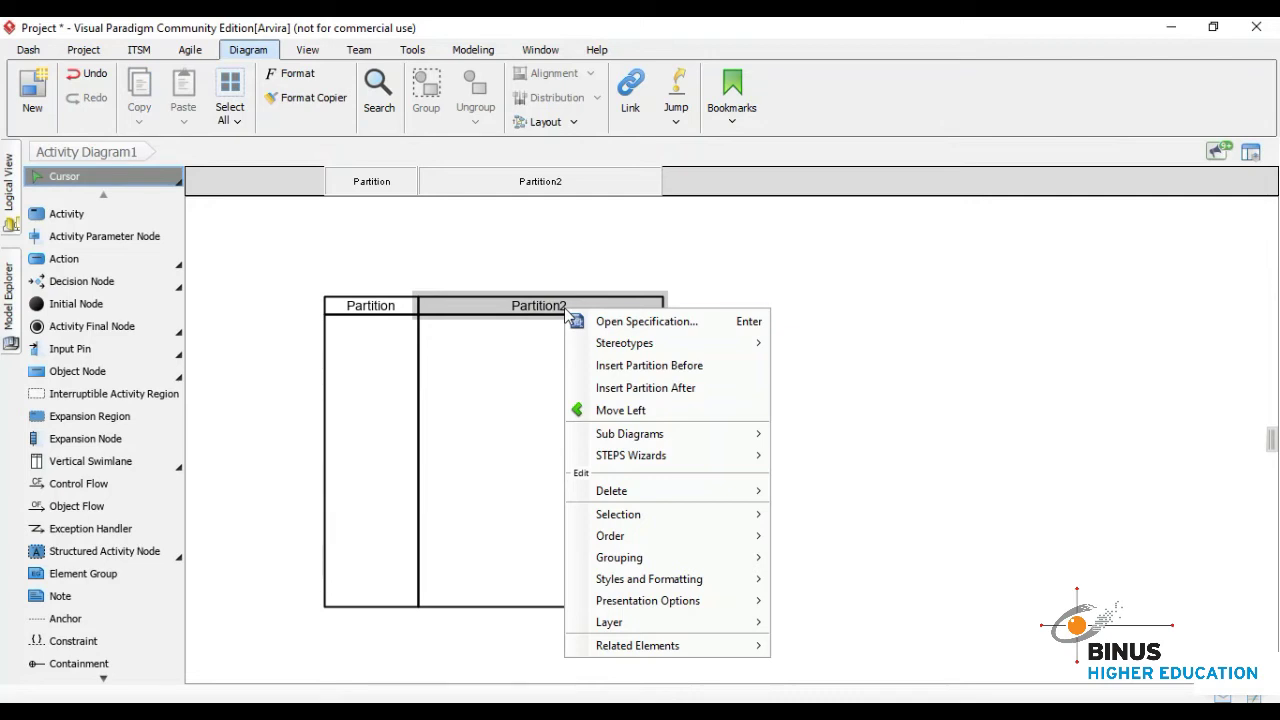
click(608, 390)
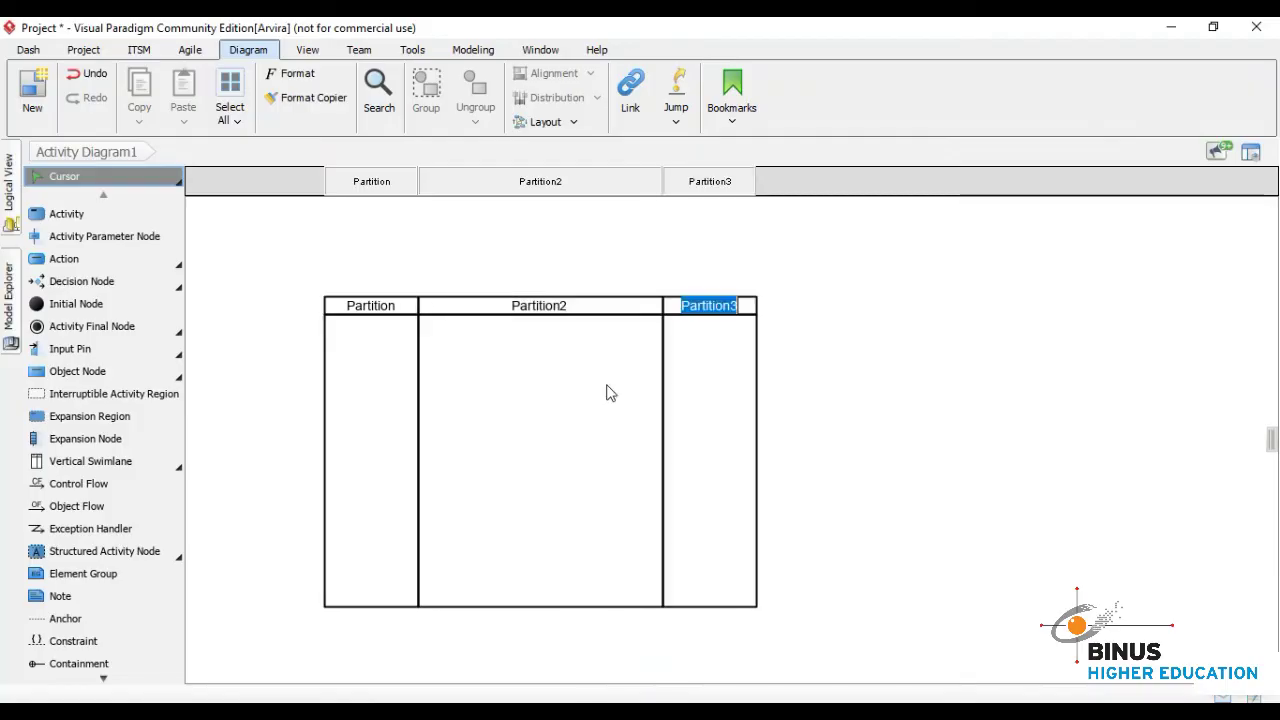
click(828, 366)
click(506, 410)
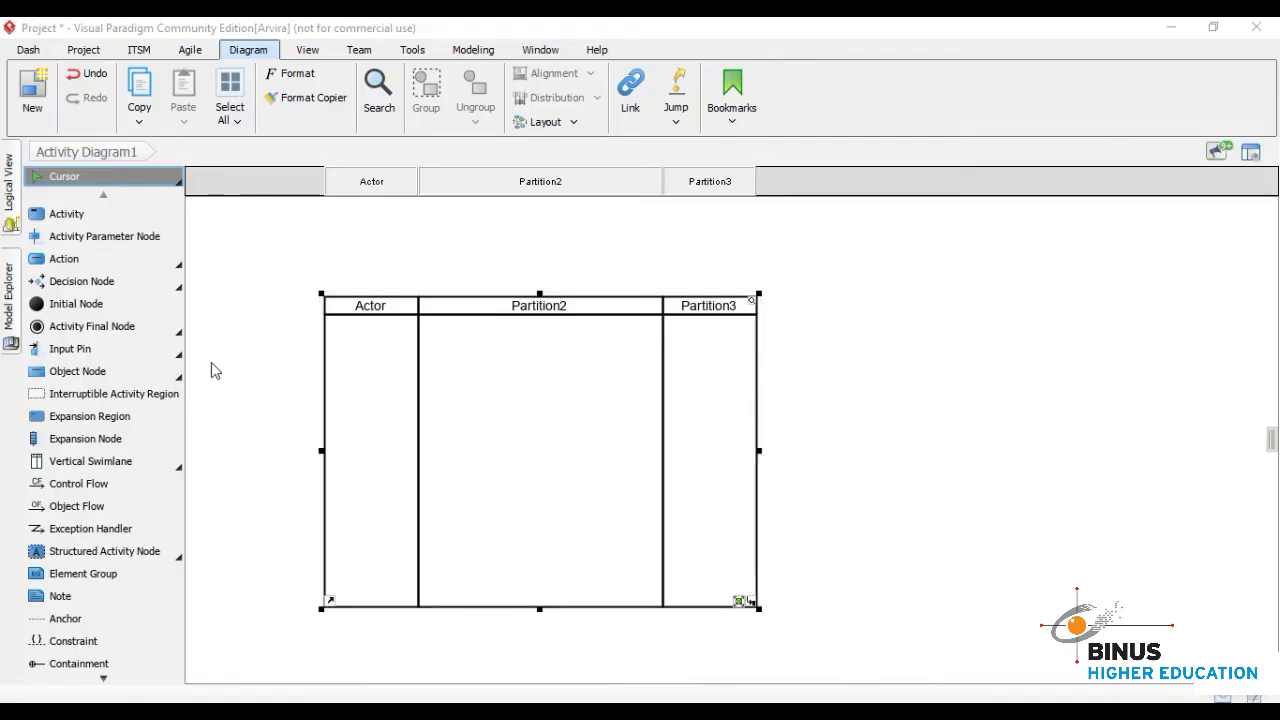
Add an Initial Node at the top of the Actor partition
click(44, 305)
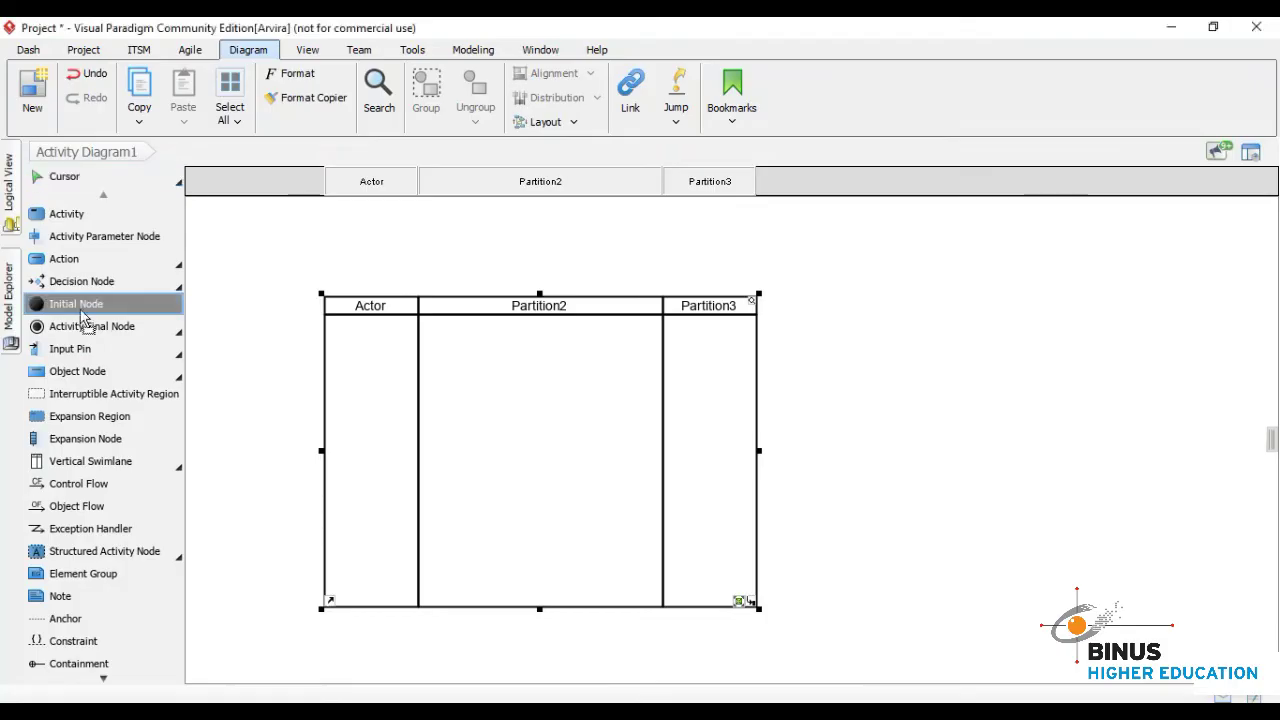
click(362, 329)
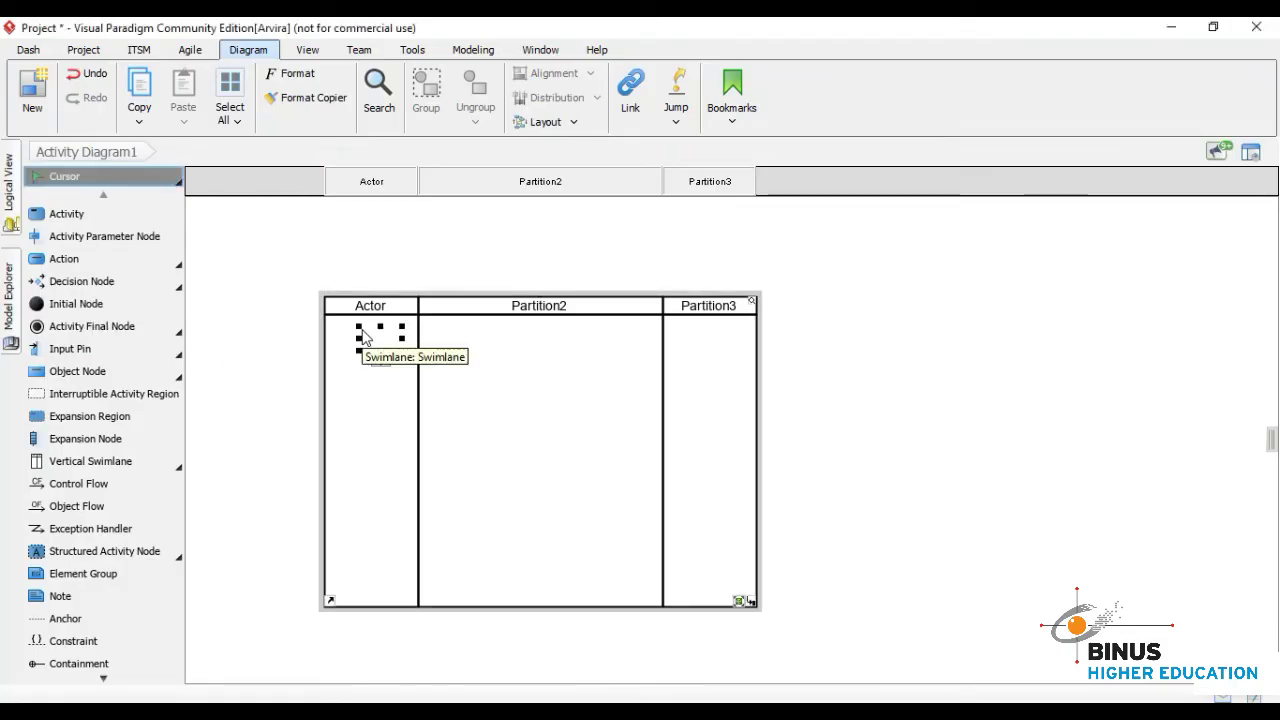
click(382, 422)
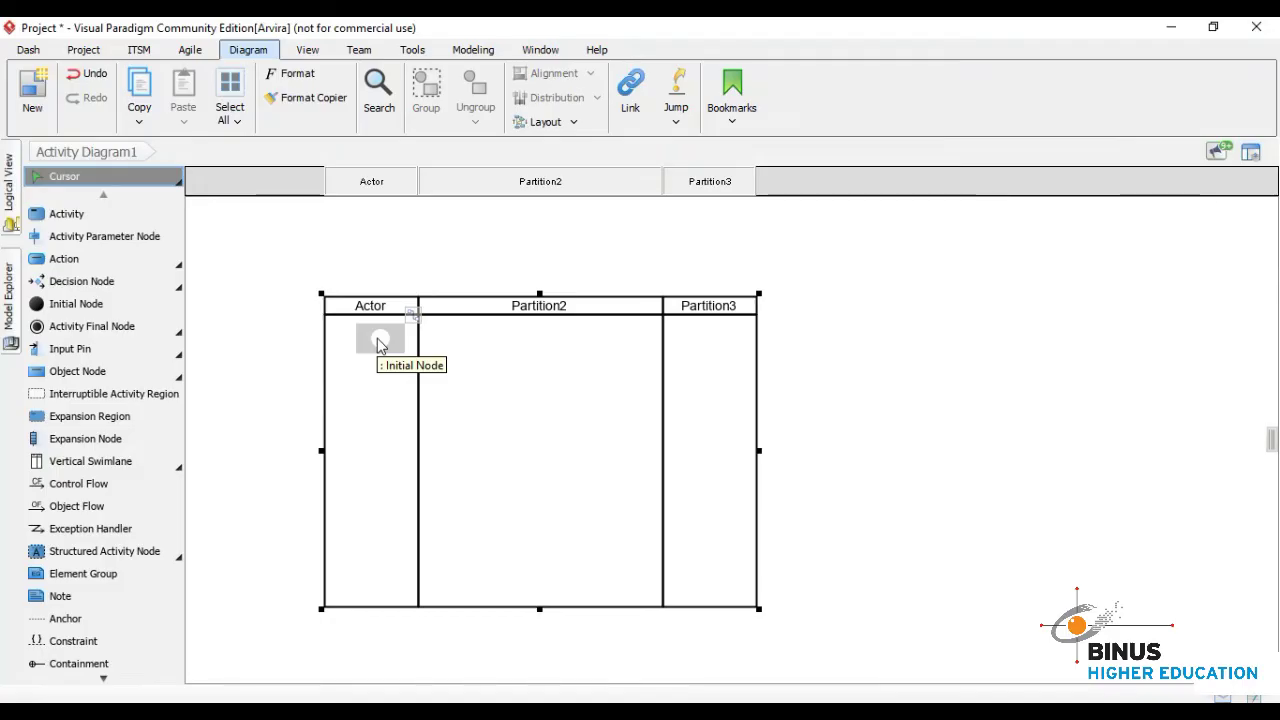
Set the Initial Node's background fill to solid Black through its format settings
right_click(379, 344)
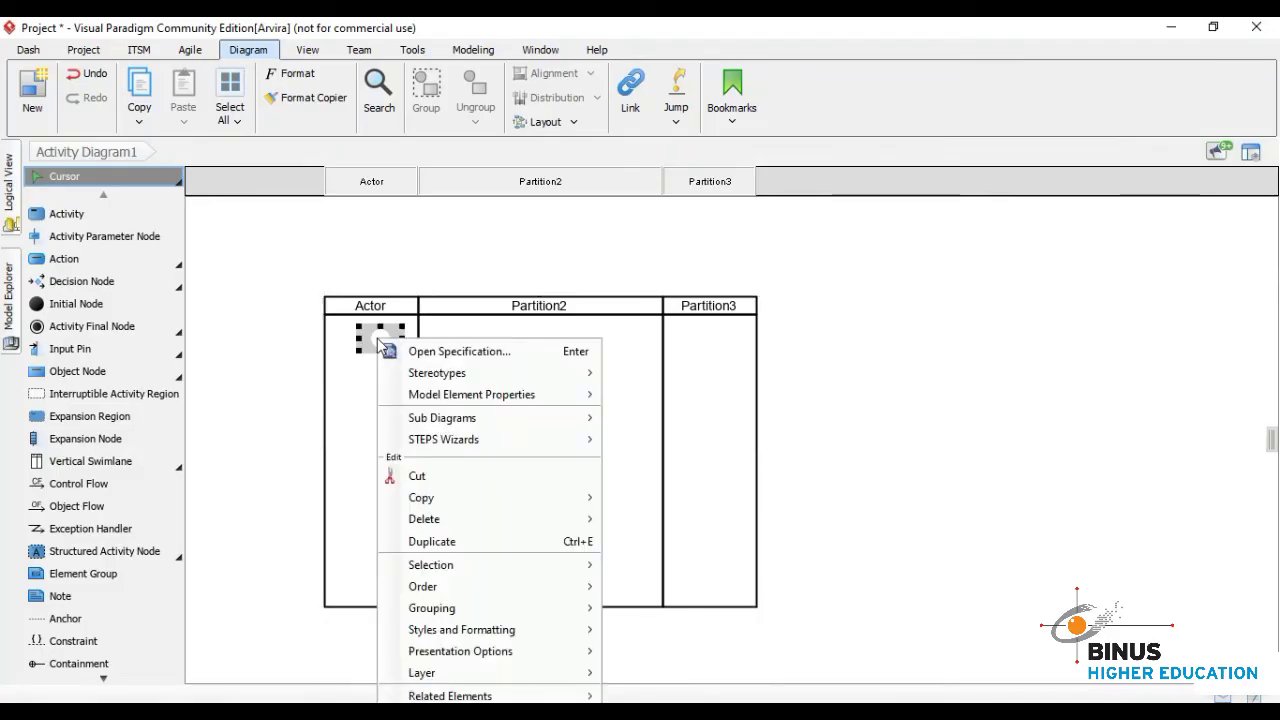
mouse_move(483, 634)
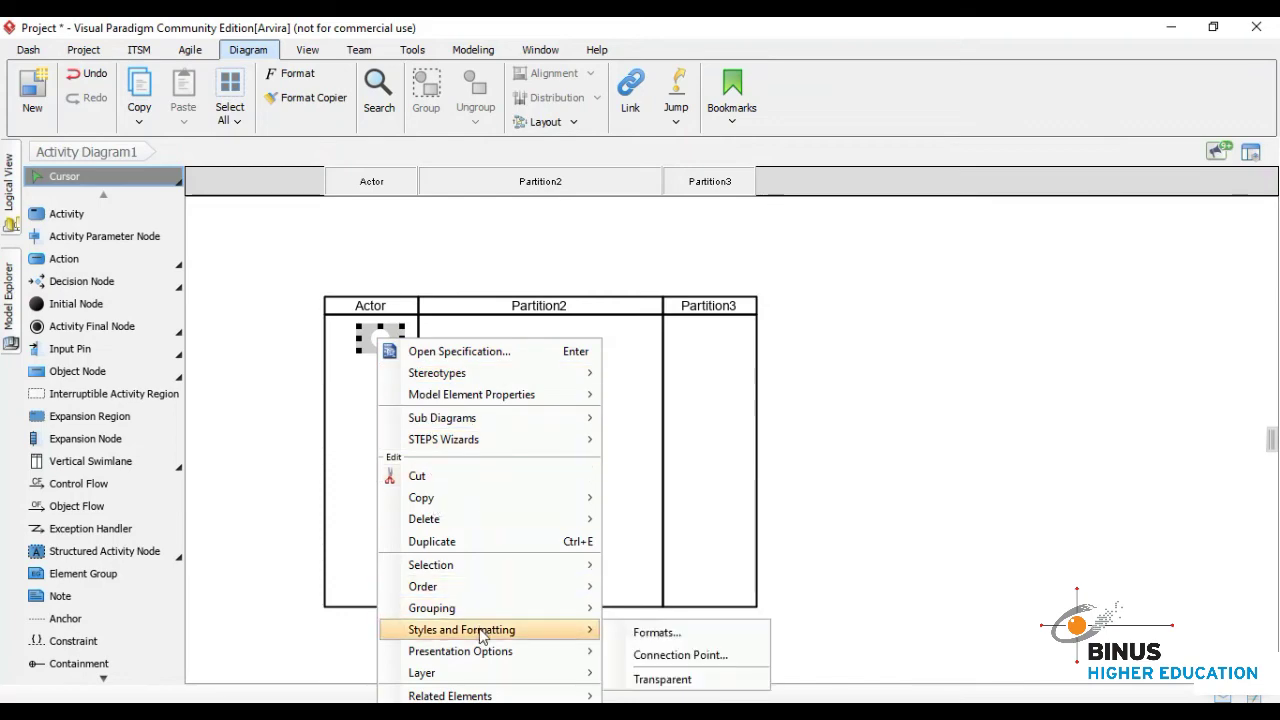
click(622, 634)
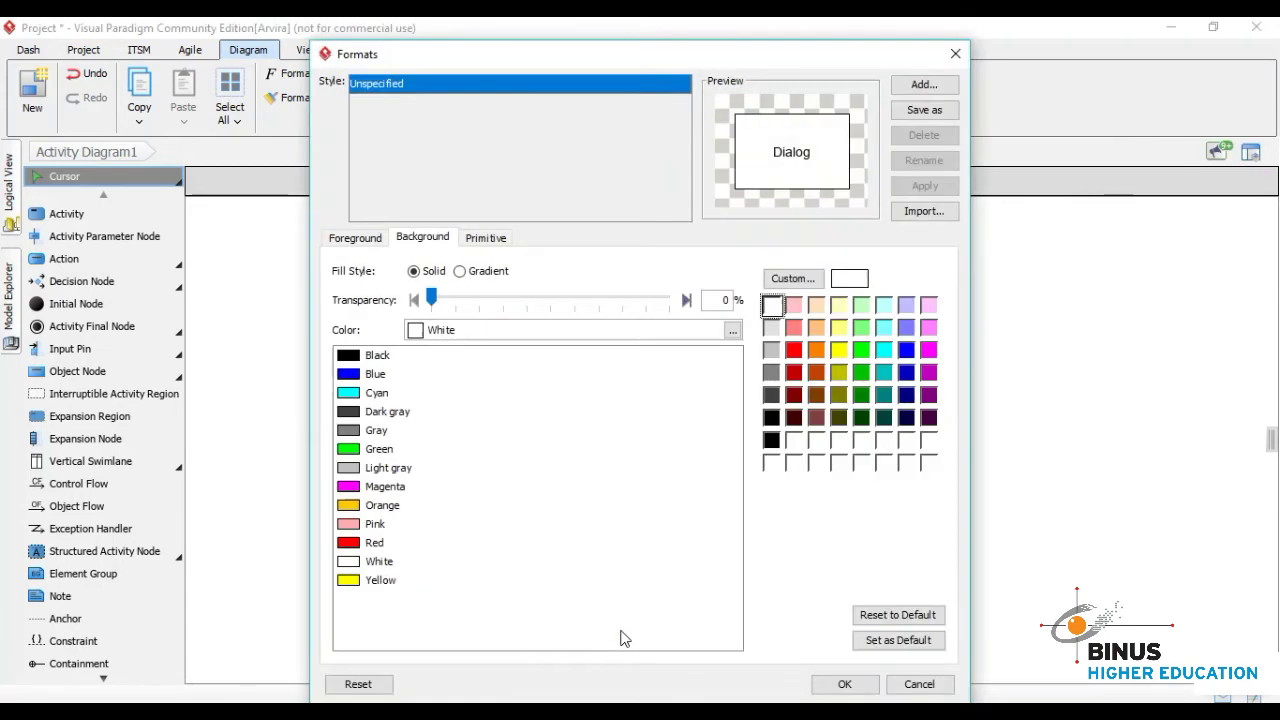
click(385, 360)
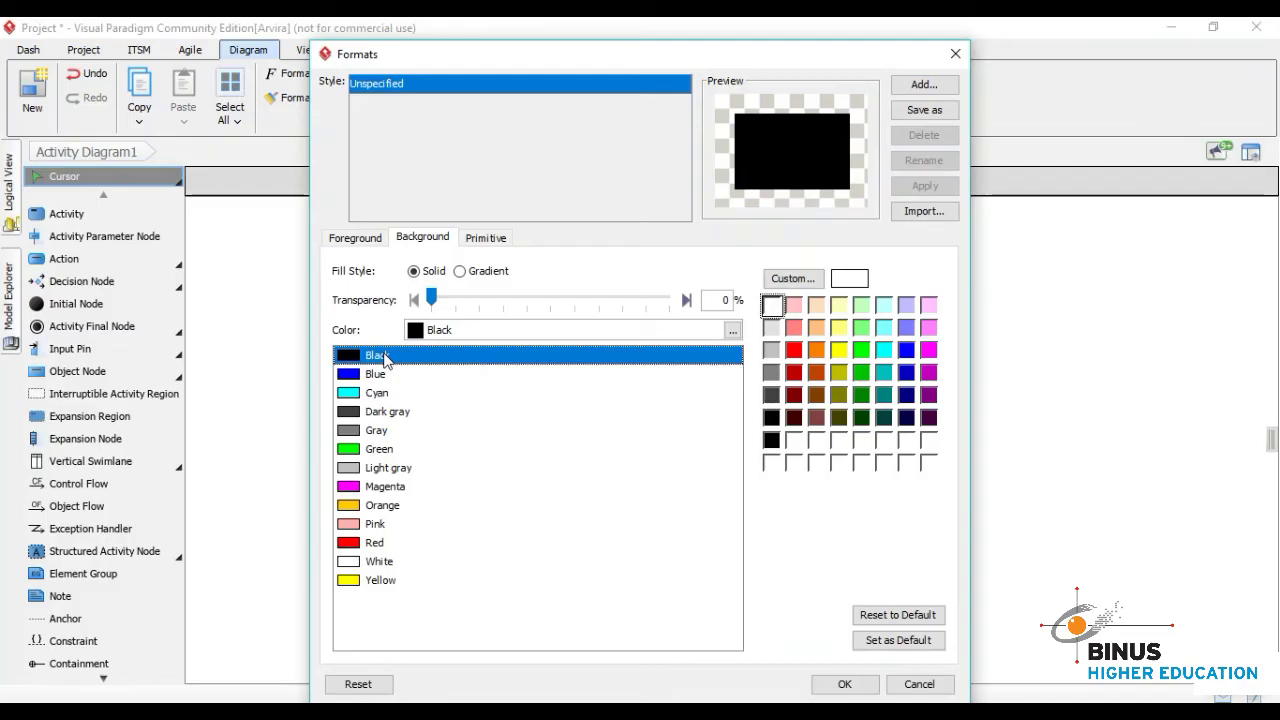
click(845, 684)
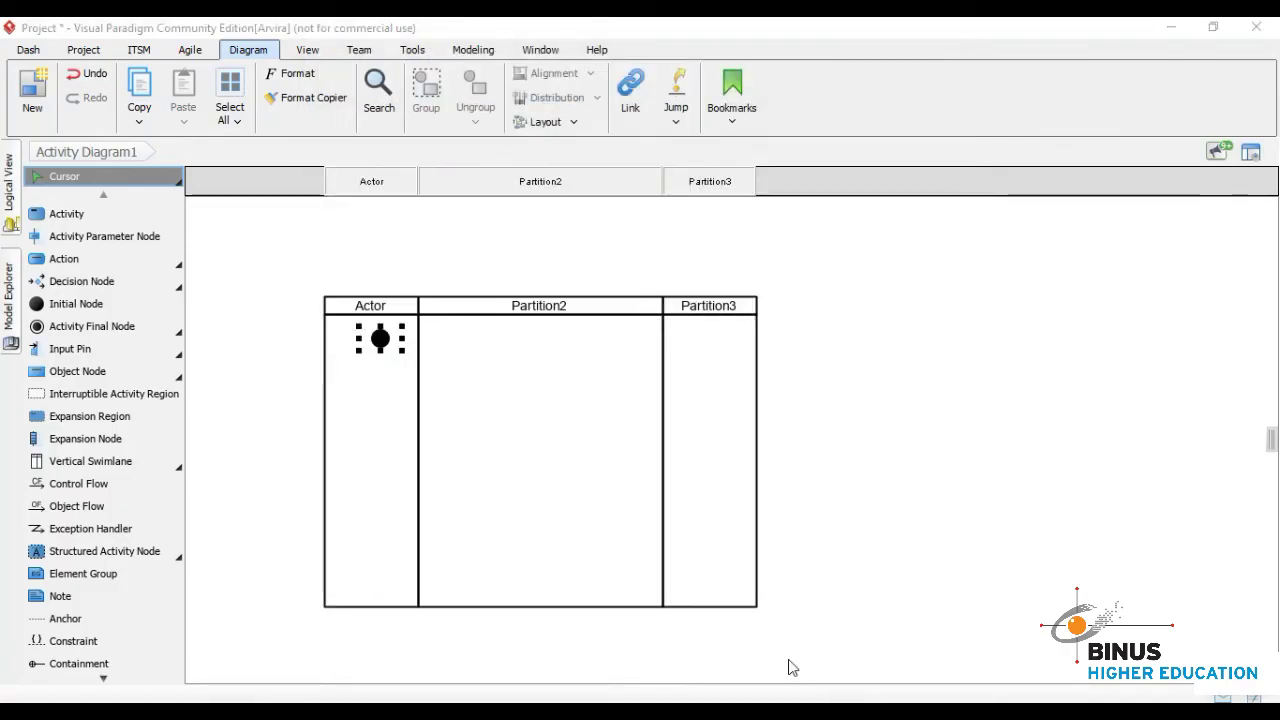
Add an Action to the Actor partition, keeping its default name, and position it directly beneath the Initial Node
click(108, 262)
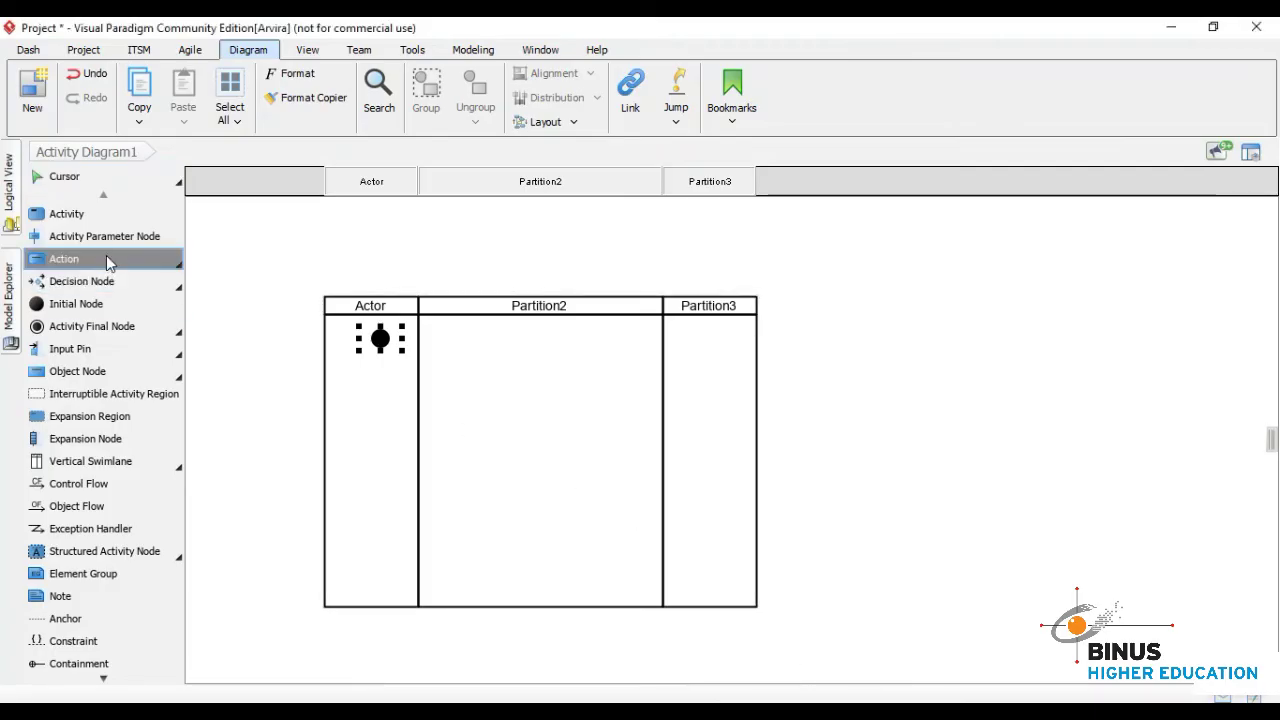
click(366, 422)
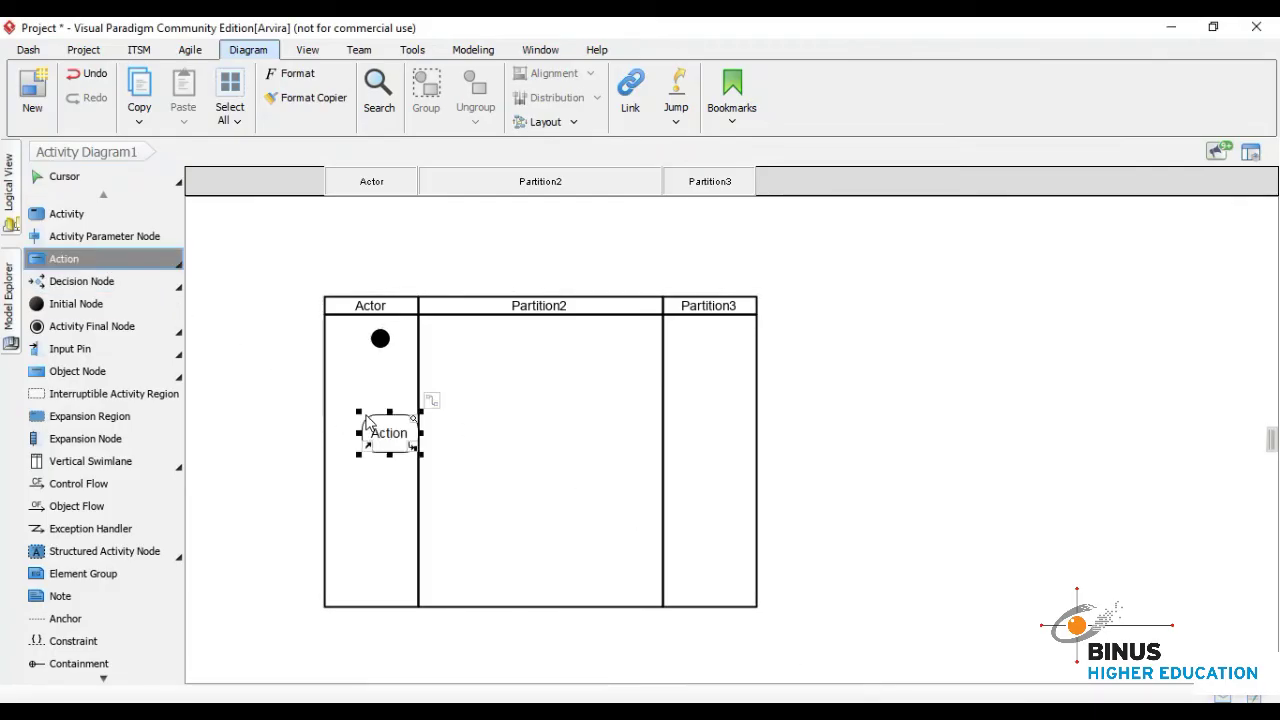
click(394, 506)
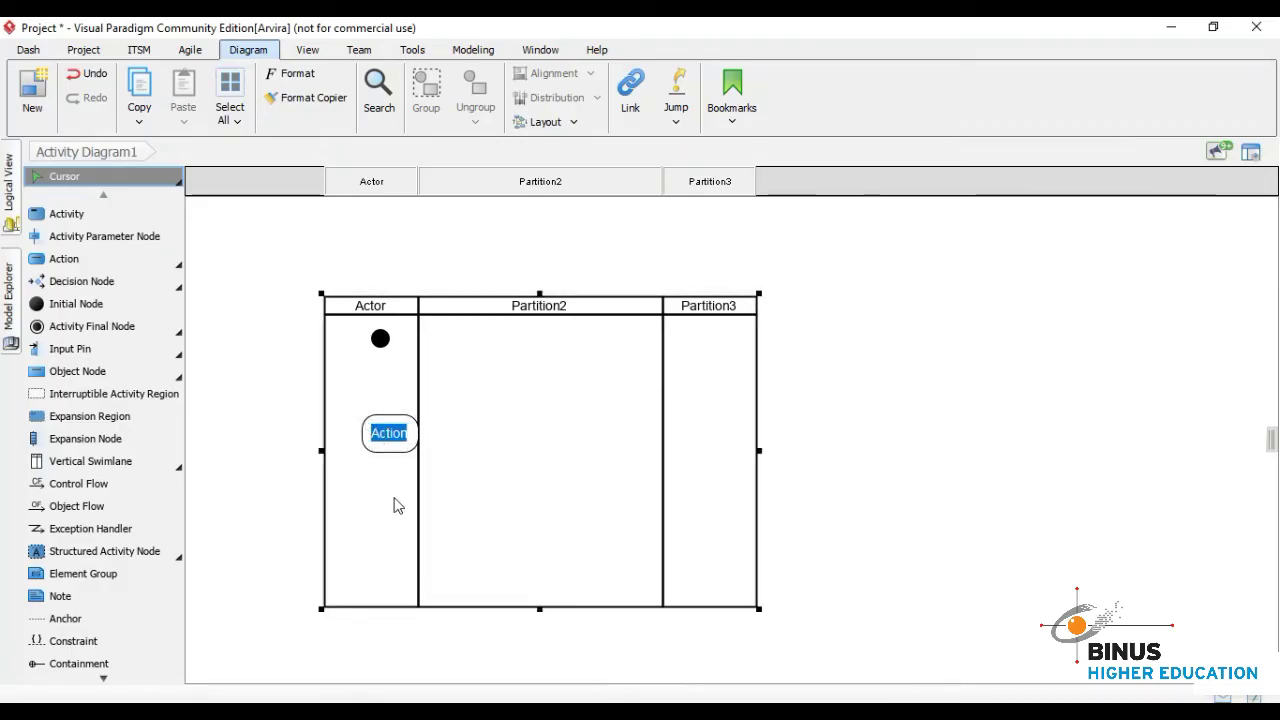
drag(384, 445, 373, 409)
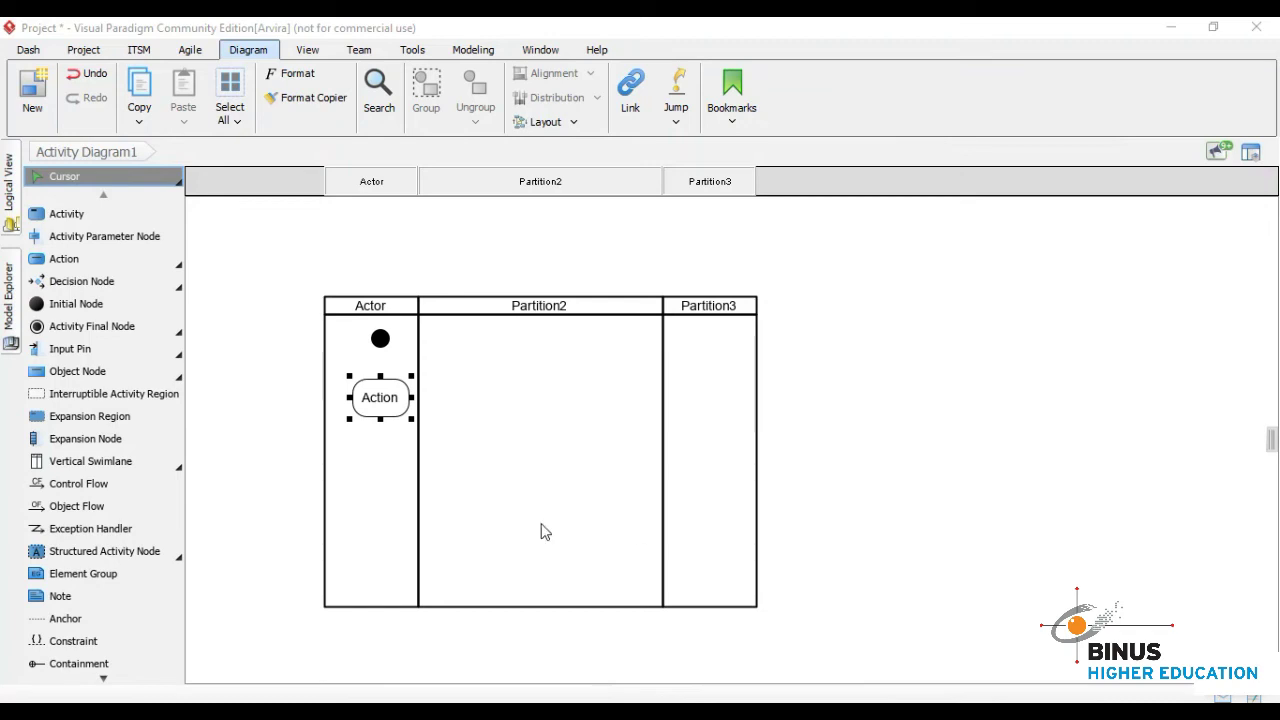
Connect the Initial Node to the Action below it with a Control Flow
click(117, 487)
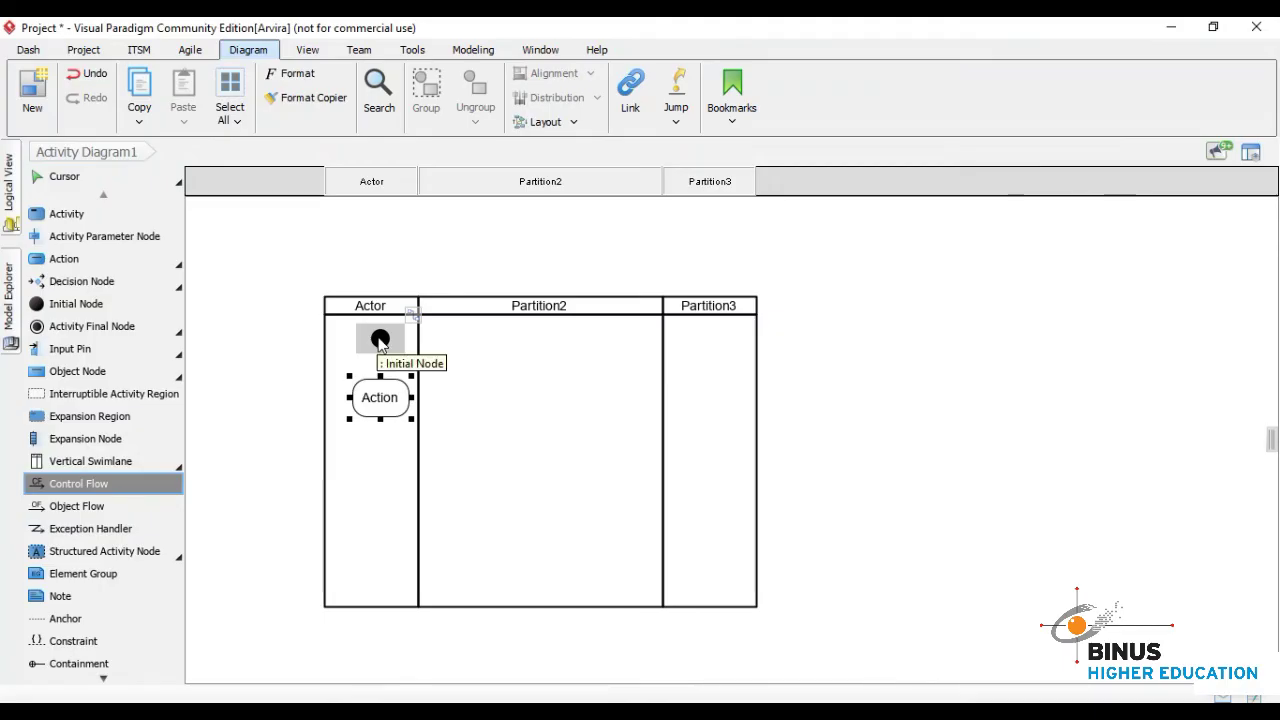
drag(380, 342, 385, 386)
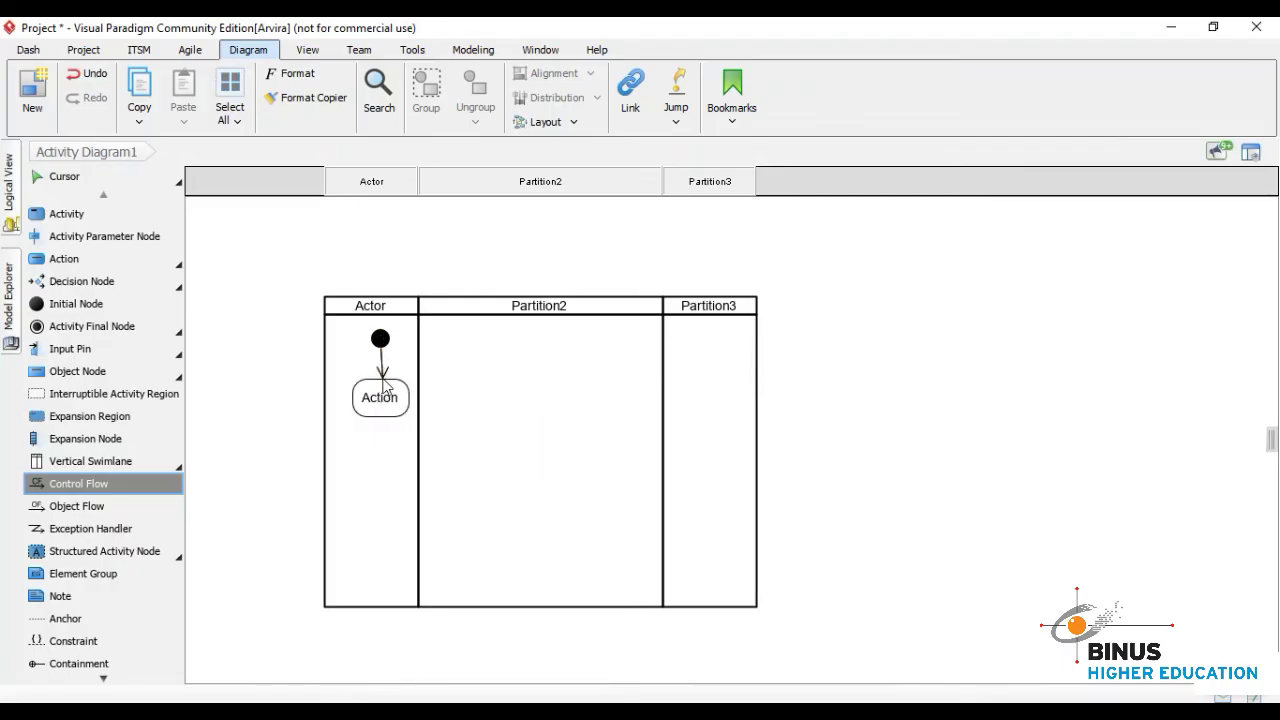
click(381, 395)
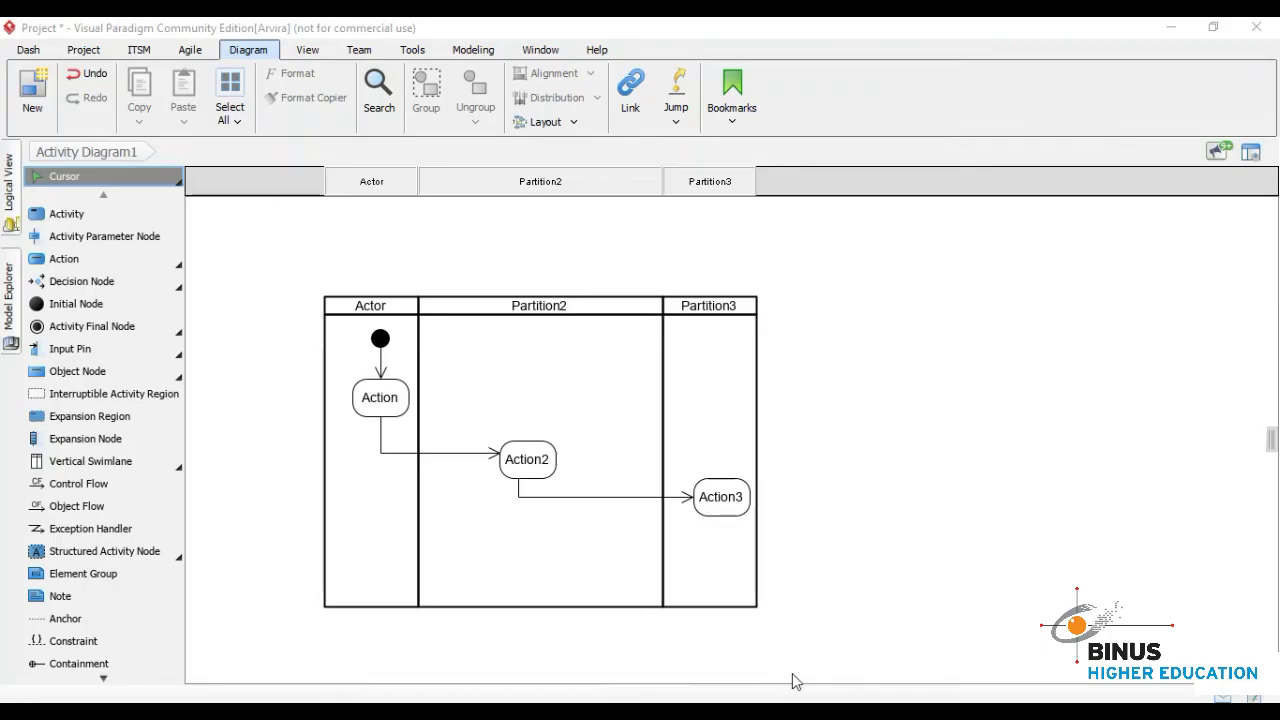
Place an Activity Final Node below Action3 in Partition3
click(103, 334)
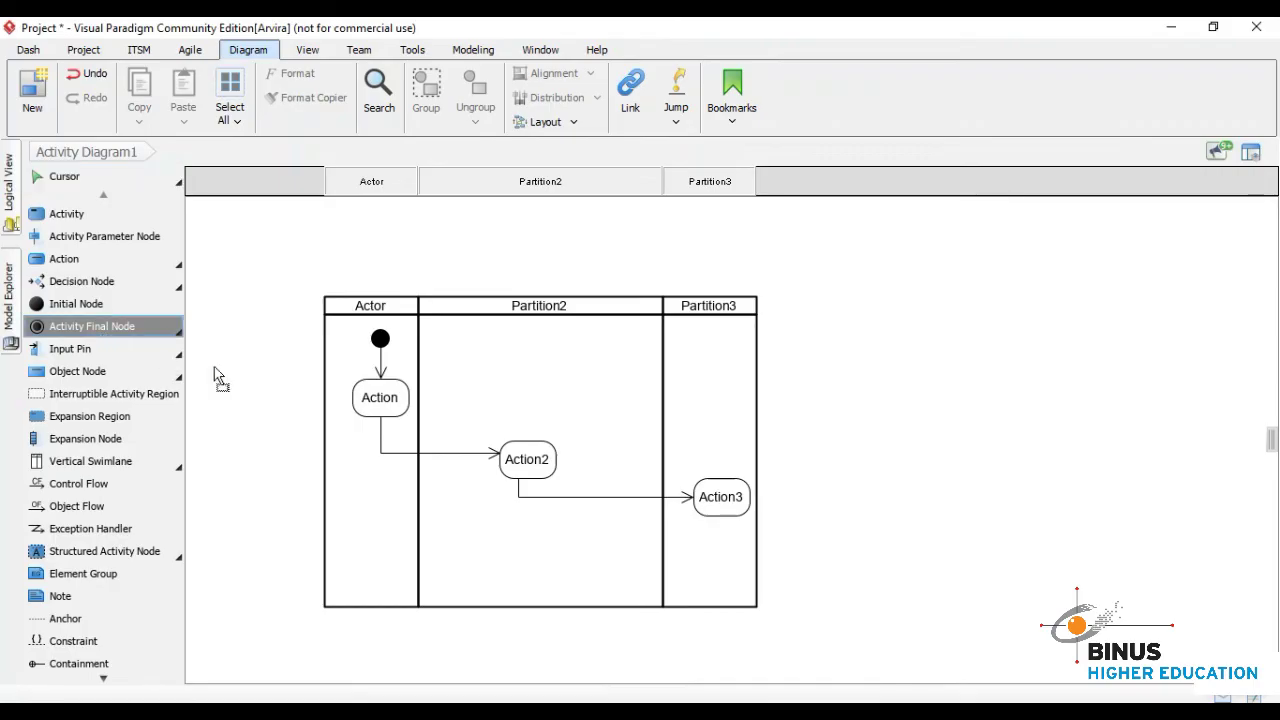
click(713, 556)
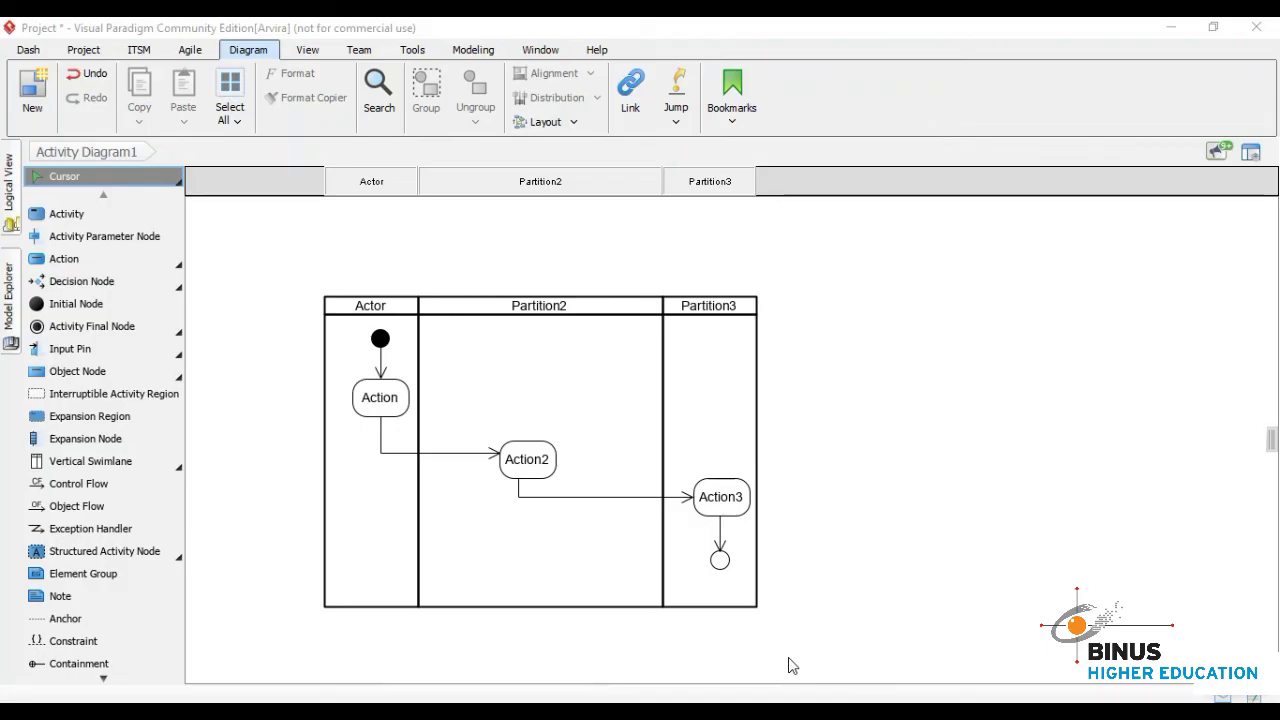
Export the activity diagram as a JPG image named activity1 in the VPProjects folder, at maximum quality
right_click(877, 329)
mouse_move(966, 694)
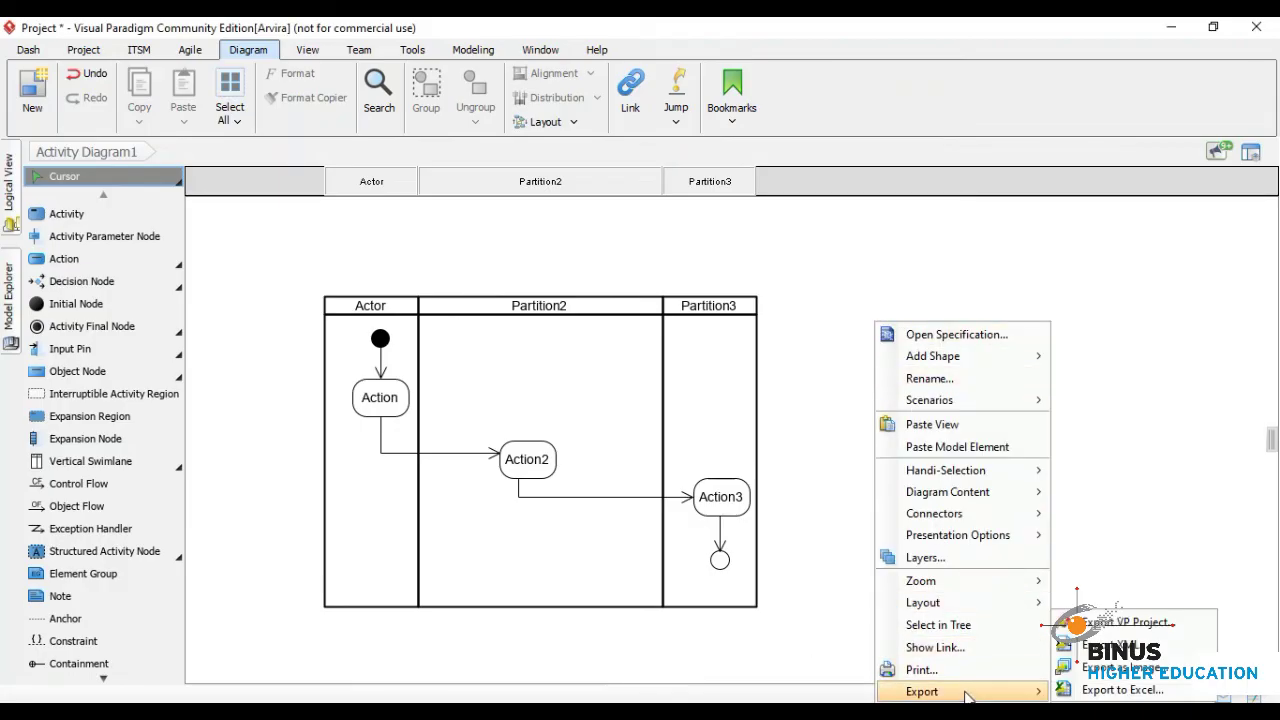
click(1086, 672)
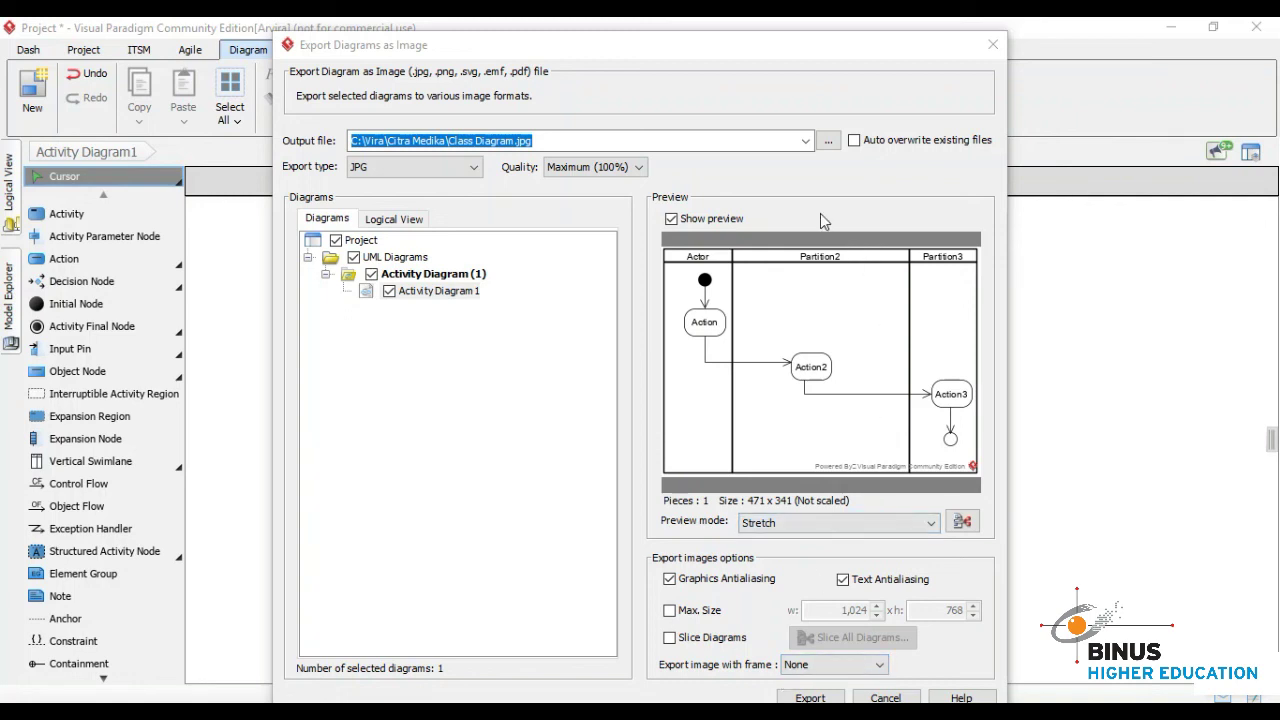
click(828, 144)
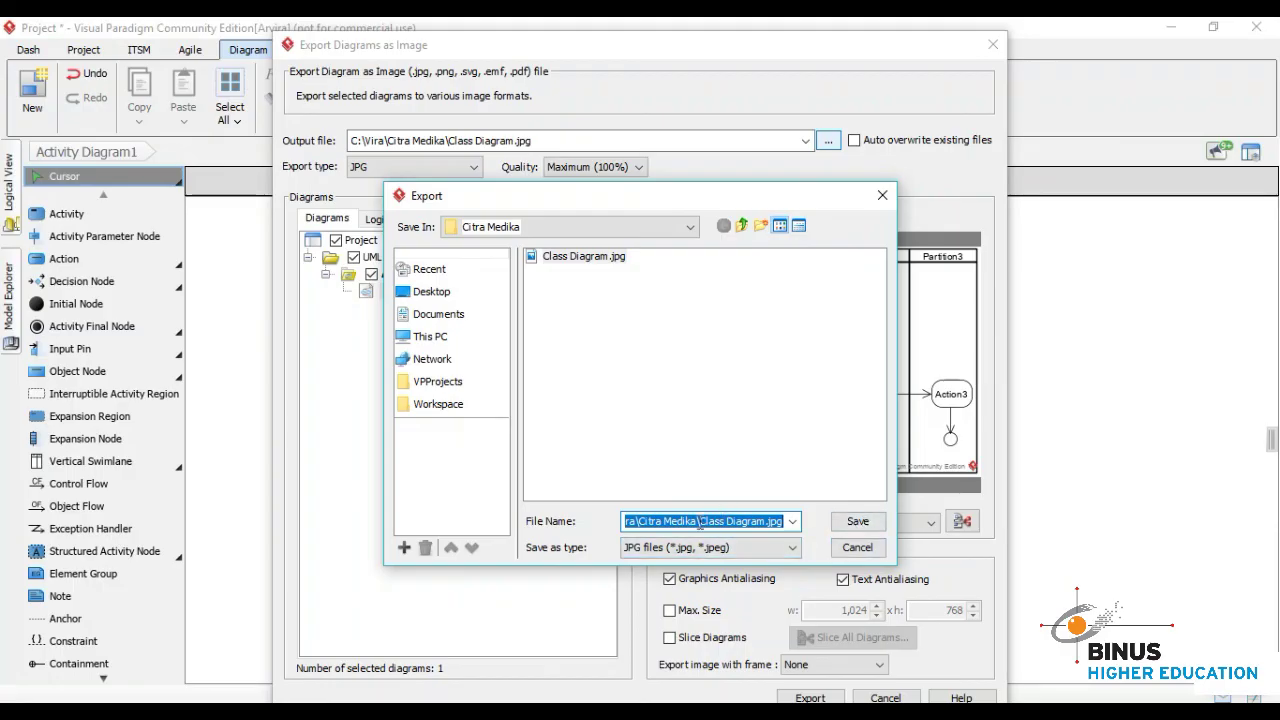
click(445, 386)
click(733, 520)
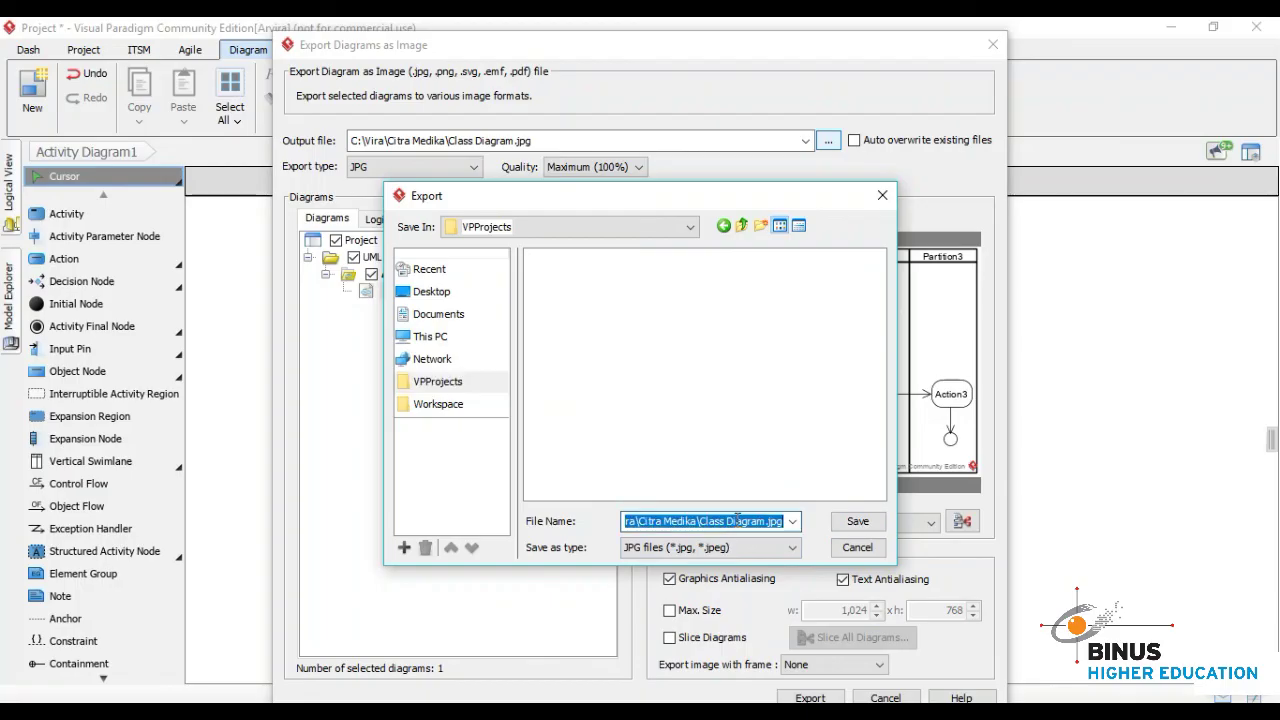
text(acti)
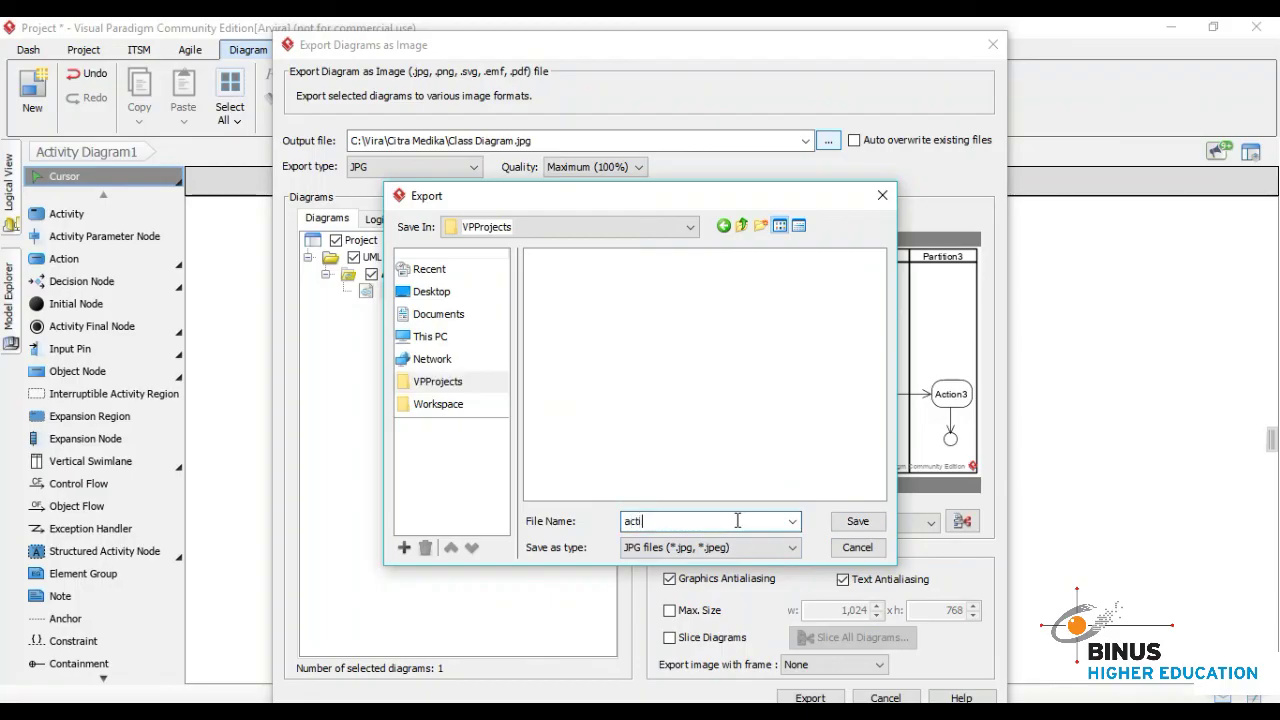
text(vity1)
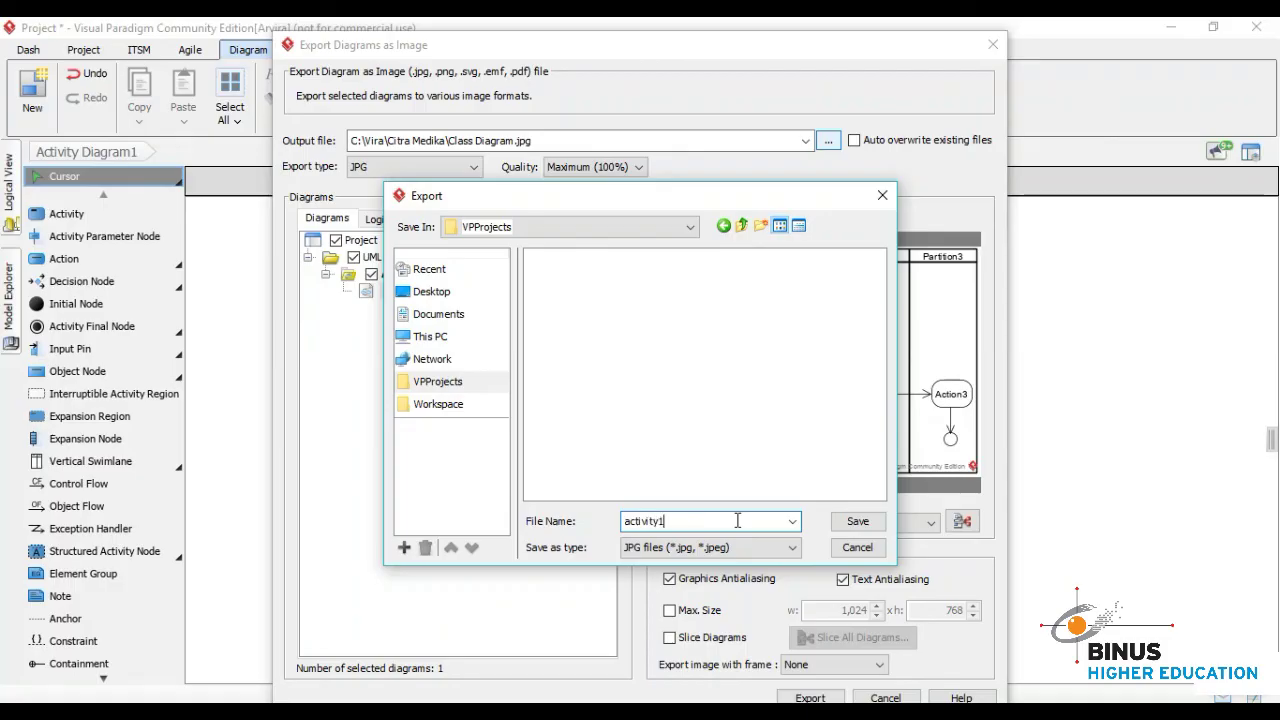
click(848, 523)
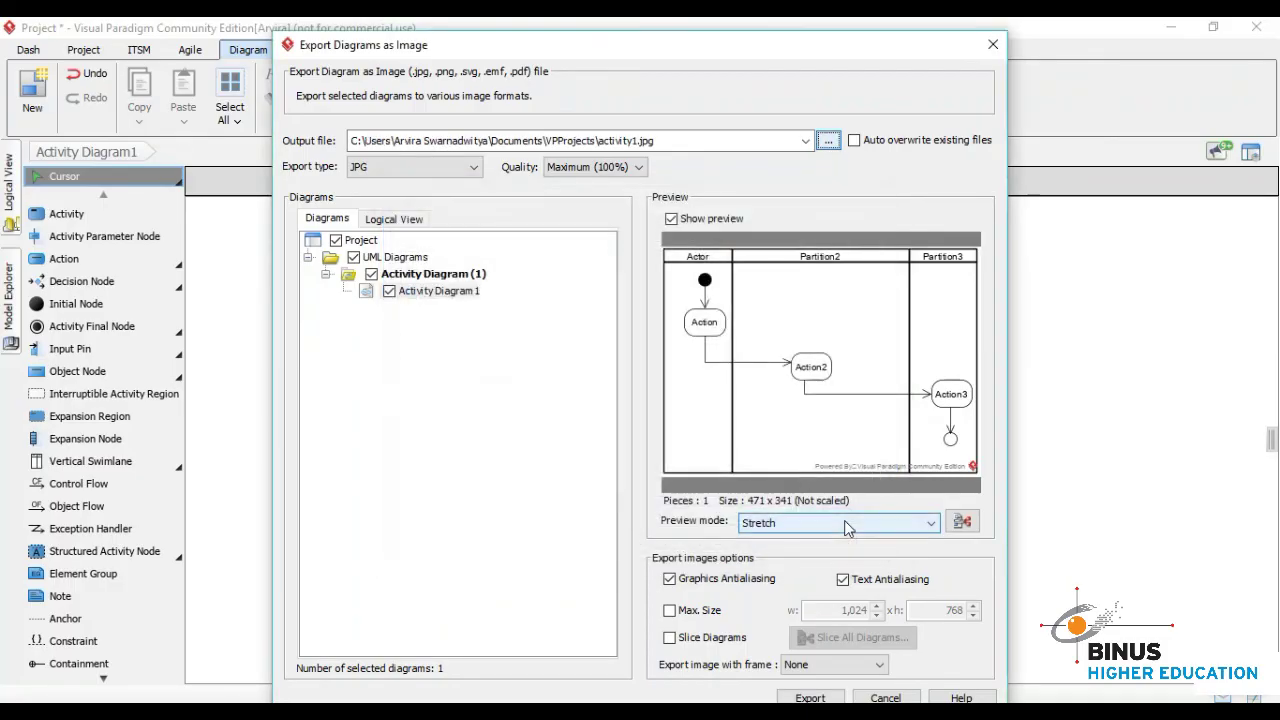
click(810, 697)
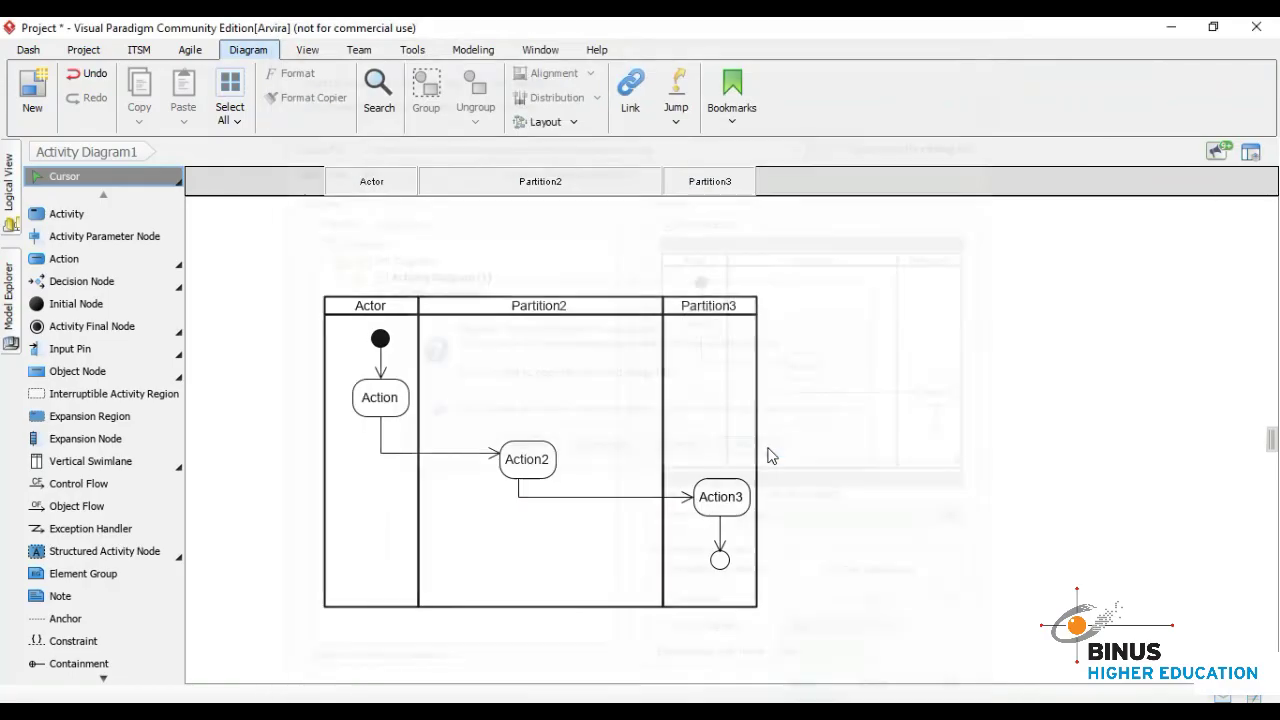
click(769, 452)
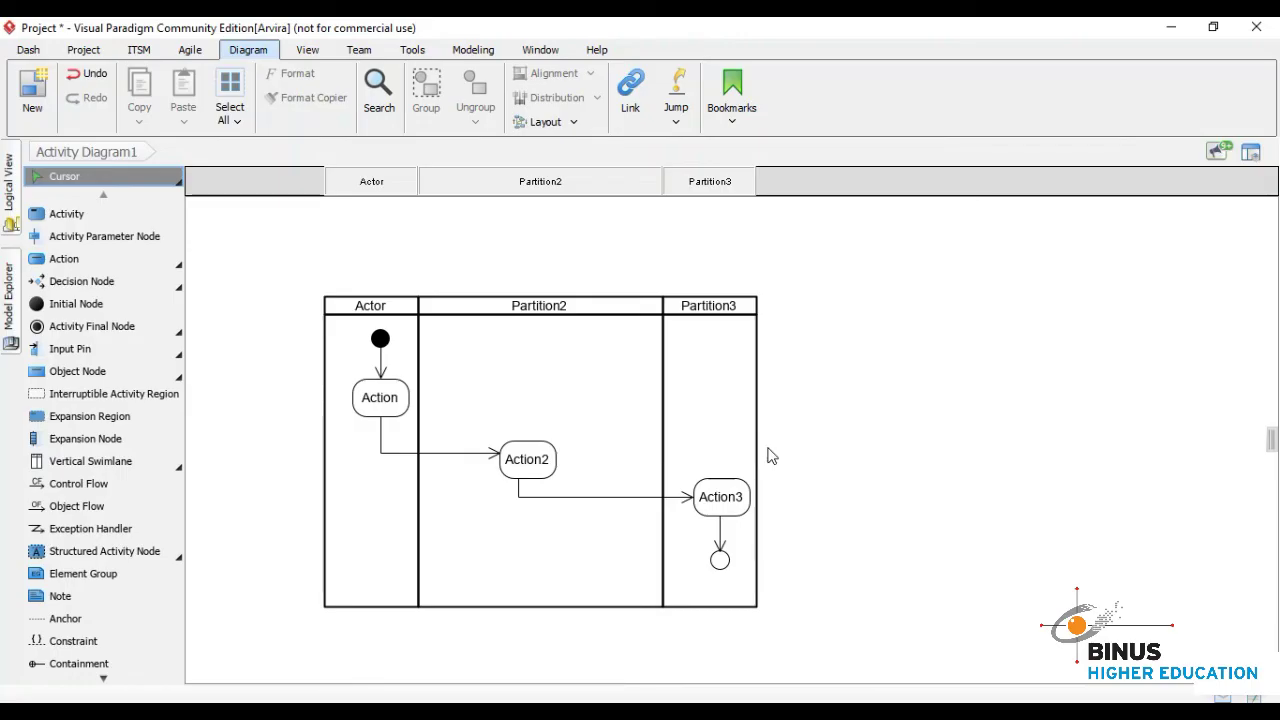